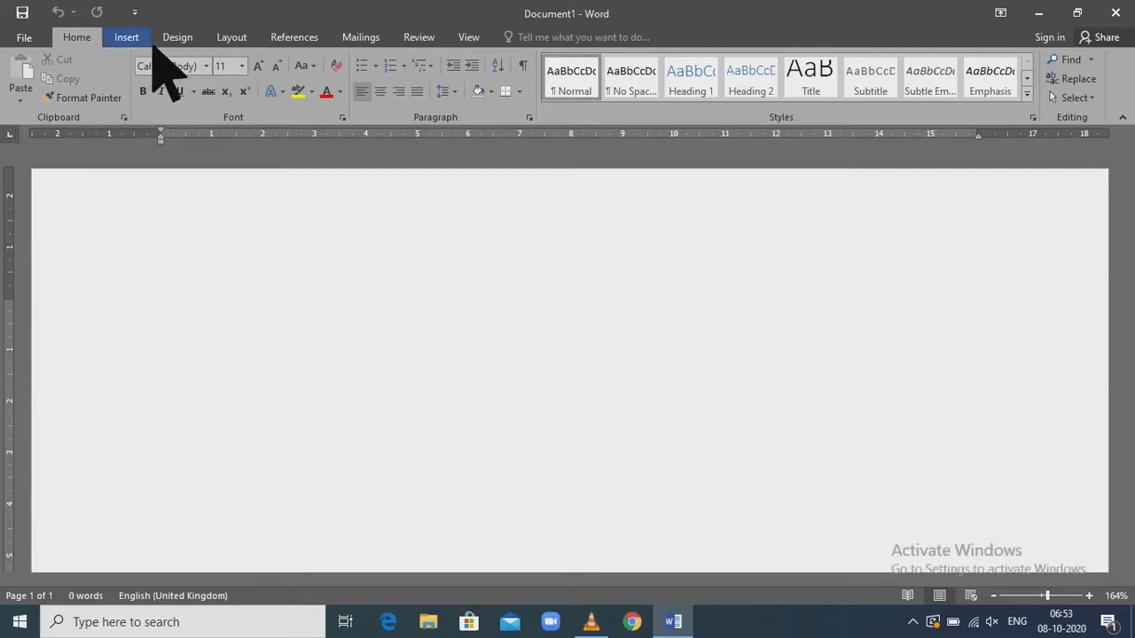
Write "Avemaria computer centre" on the first line of the blank document
click(131, 39)
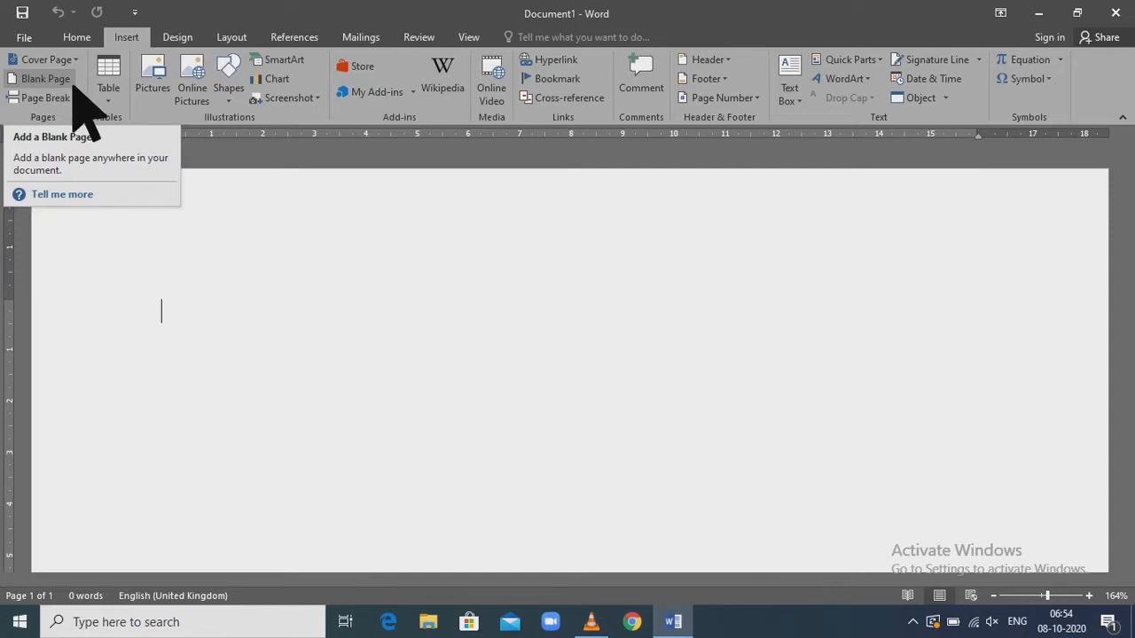
text(ave)
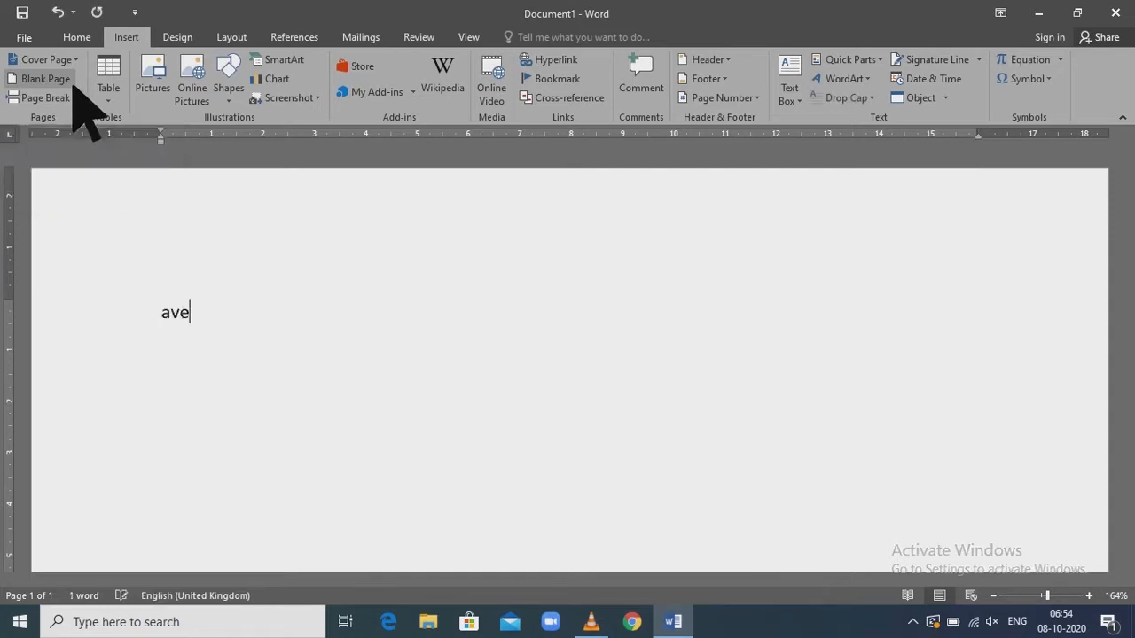
text(maria computer centre)
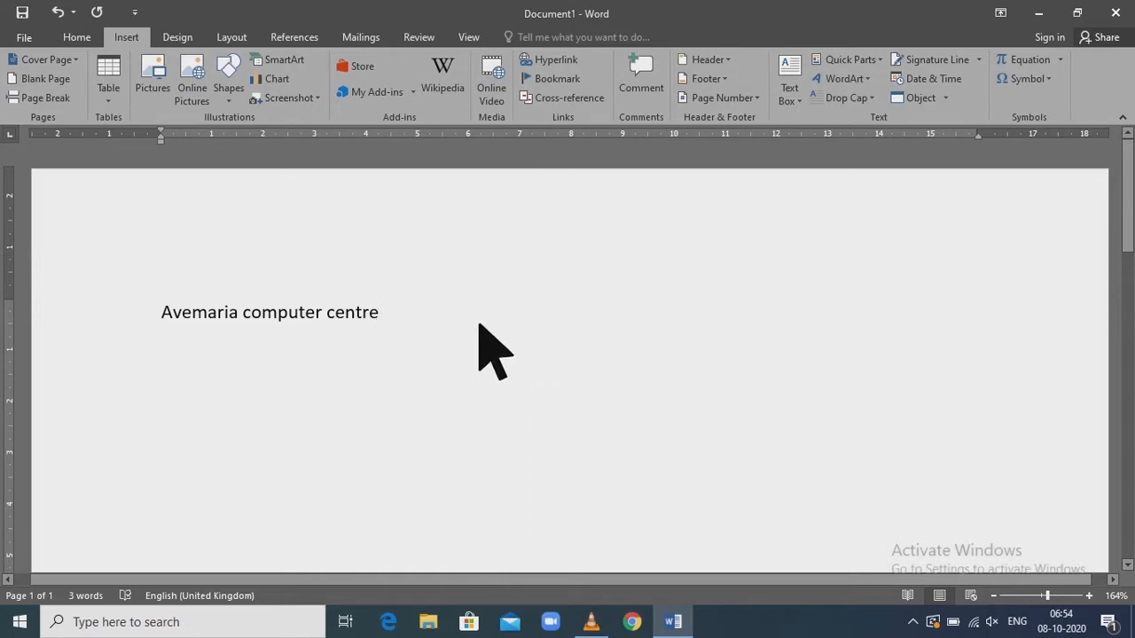
Insert a blank page and a page break after the text, and delete the document's entire content
click(66, 87)
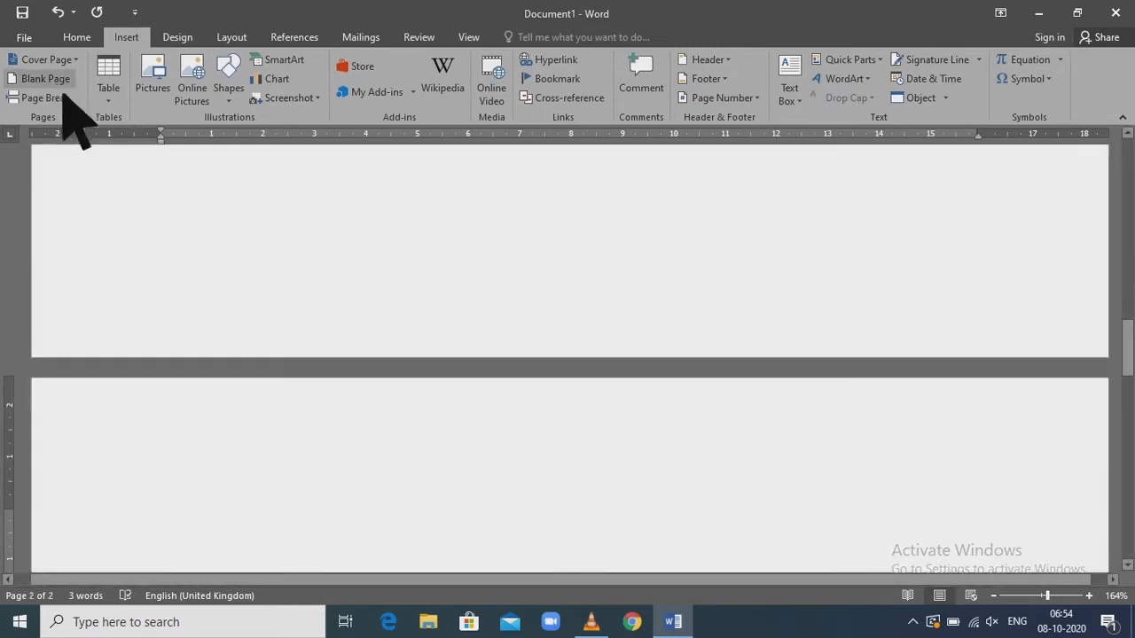
click(70, 105)
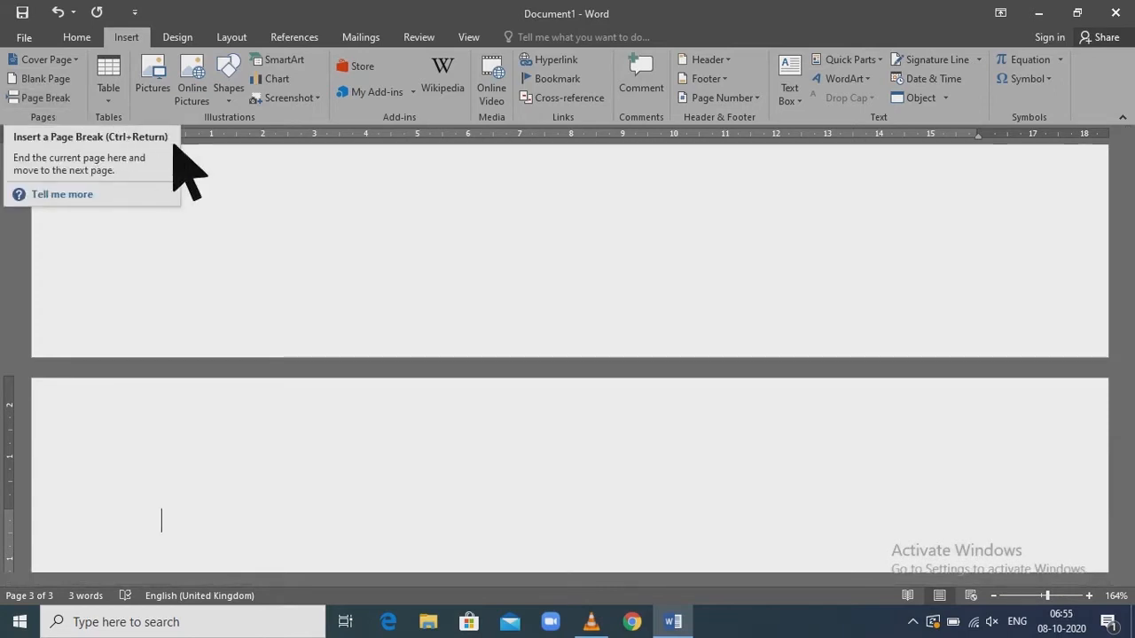
scroll(271, 182, down, 4)
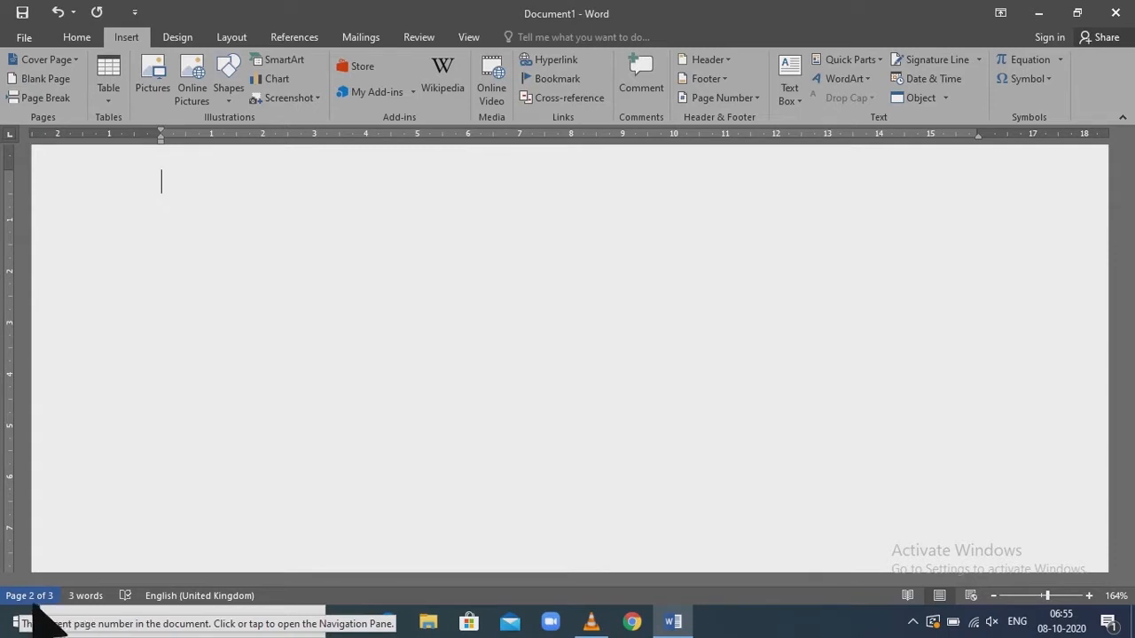
key(ctrl+a)
key(Delete)
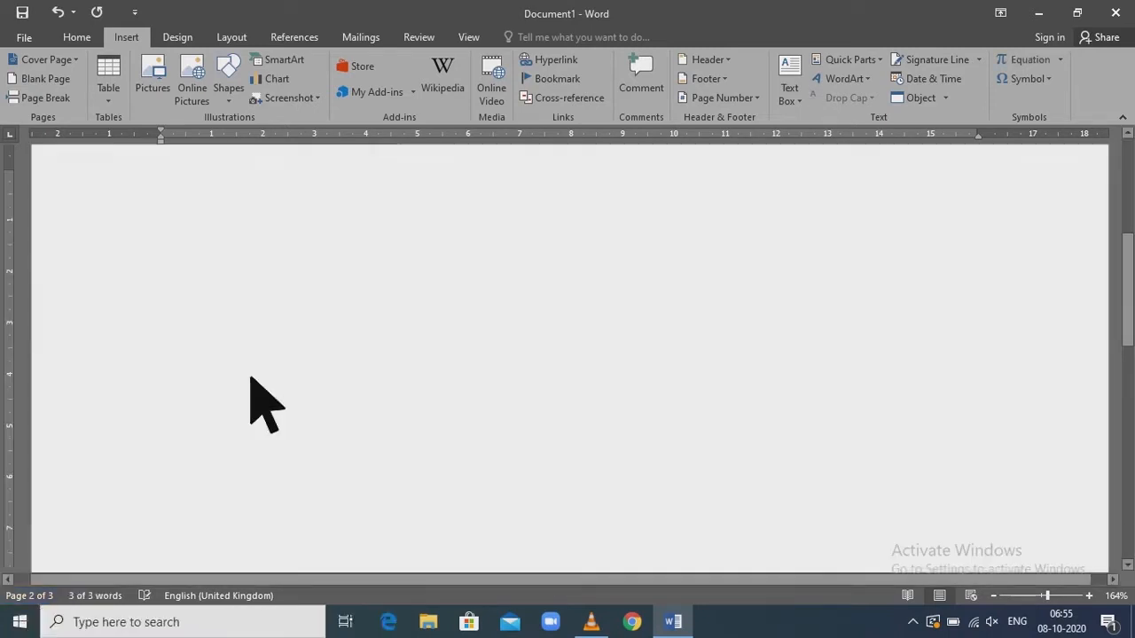
Insert a table with 4 columns and 3 rows
click(127, 110)
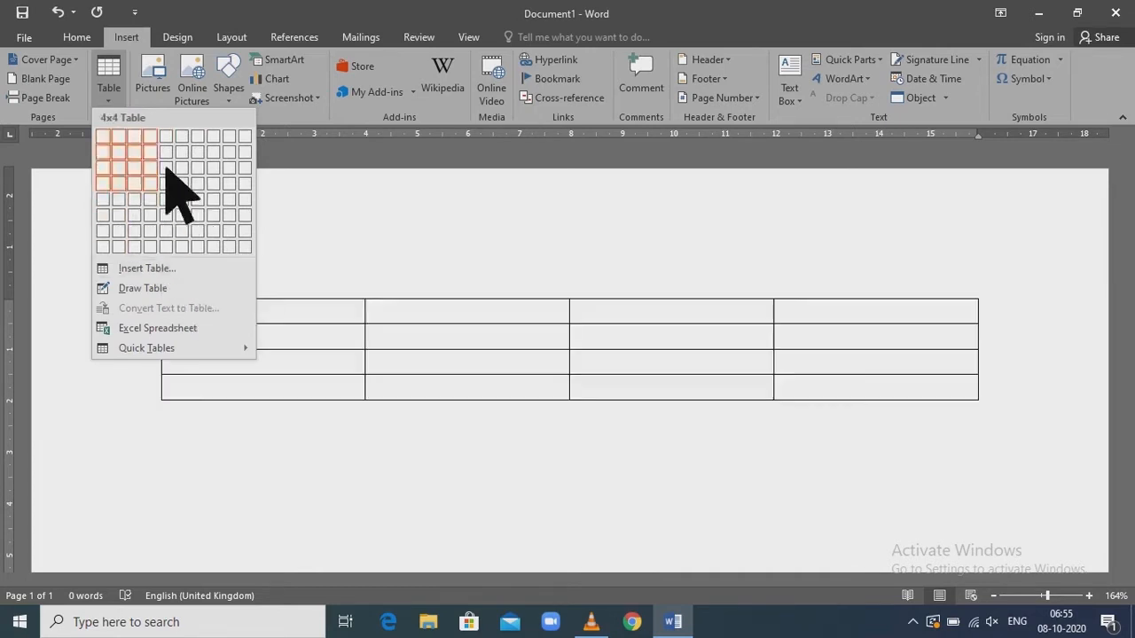
click(193, 273)
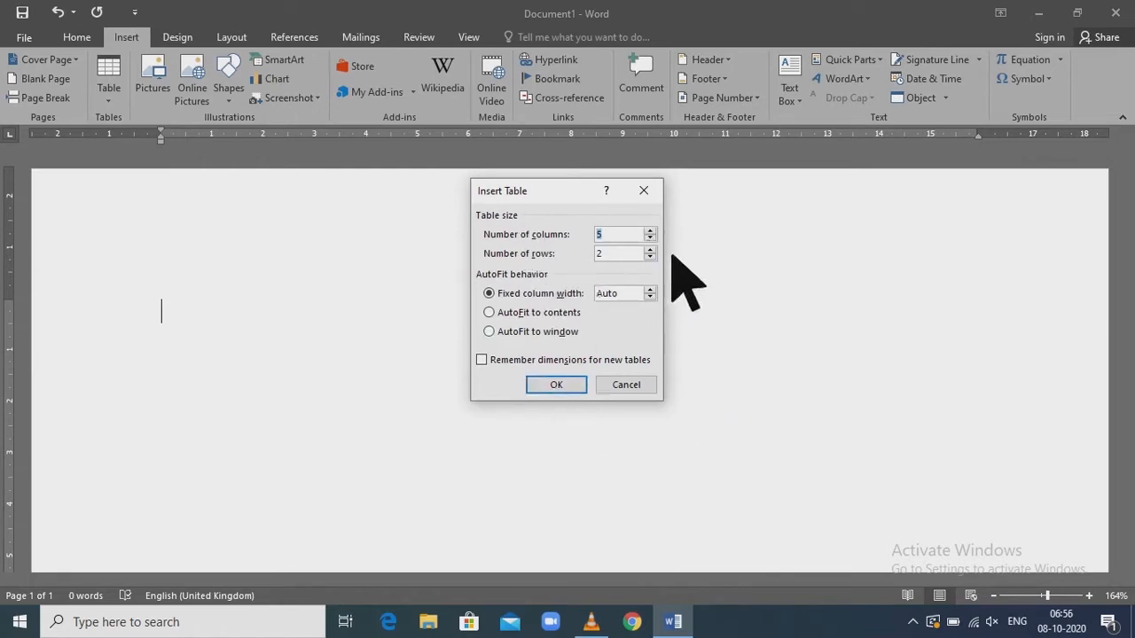
key(Tab)
text(3)
text(4)
click(559, 386)
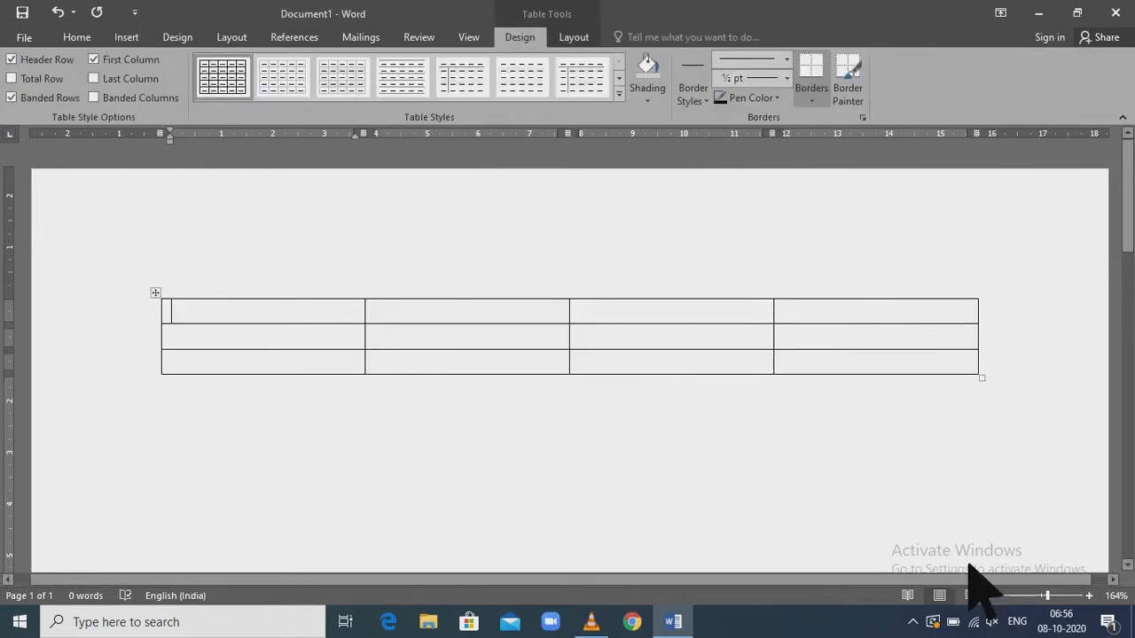
Enter the headers Name, Malayalam, Hindi and Science, and fill two student rows with names and marks 45, 46, 47 and 43, 42, 47
text(name)
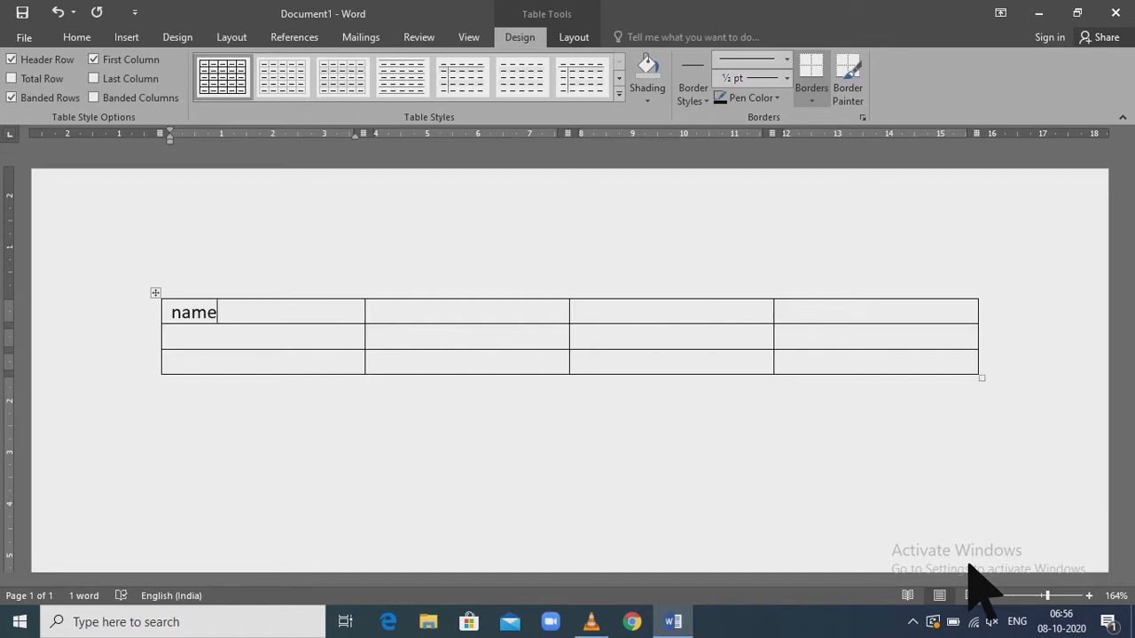
key(Tab)
text(ma)
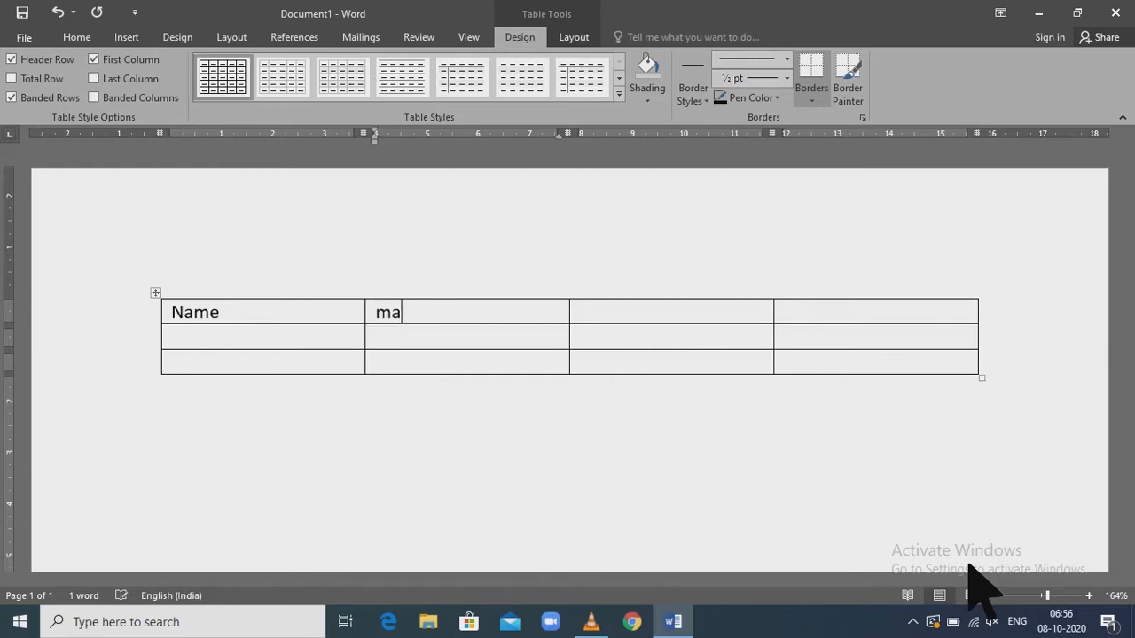
text(layalam)
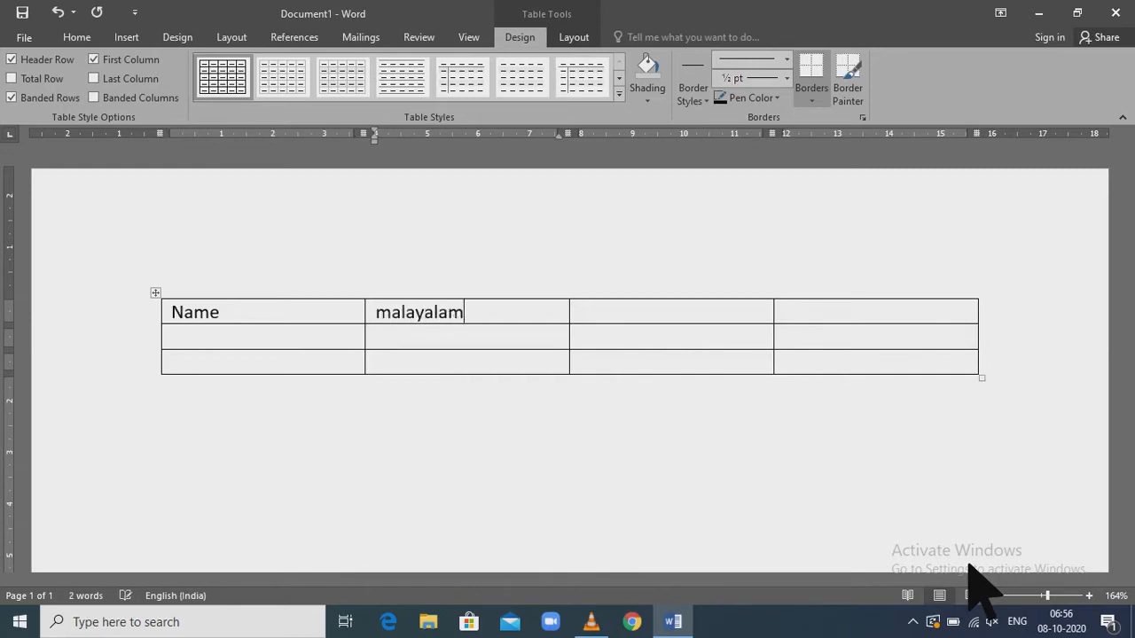
key(Tab)
text(h)
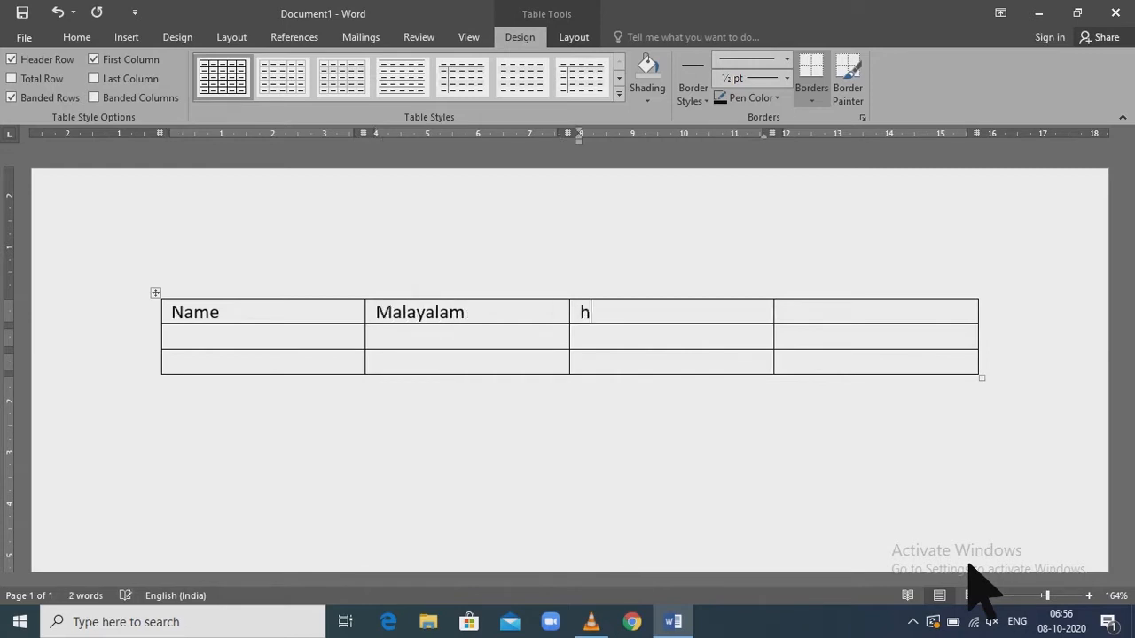
text(indi)
key(Tab)
text(s)
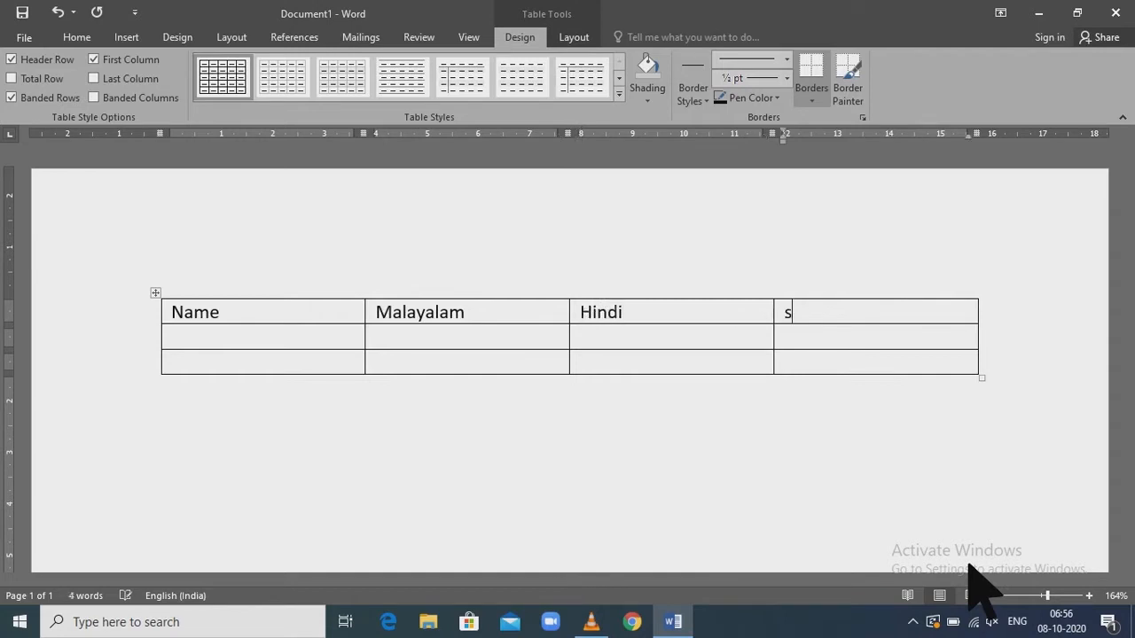
text(cience)
key(Return)
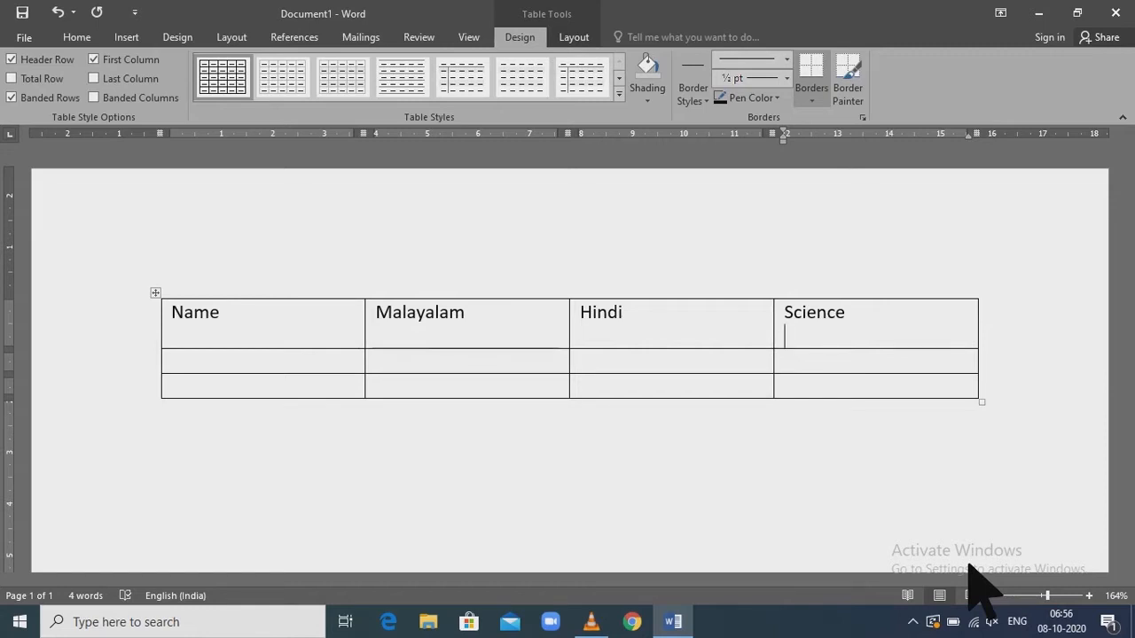
key(BackSpace)
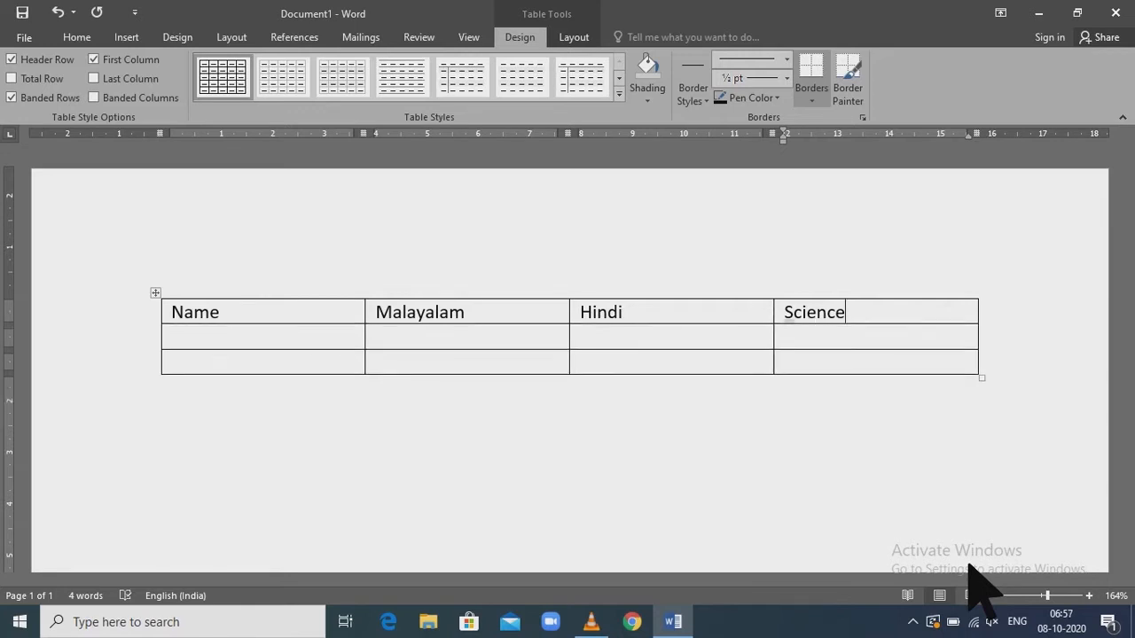
key(Tab)
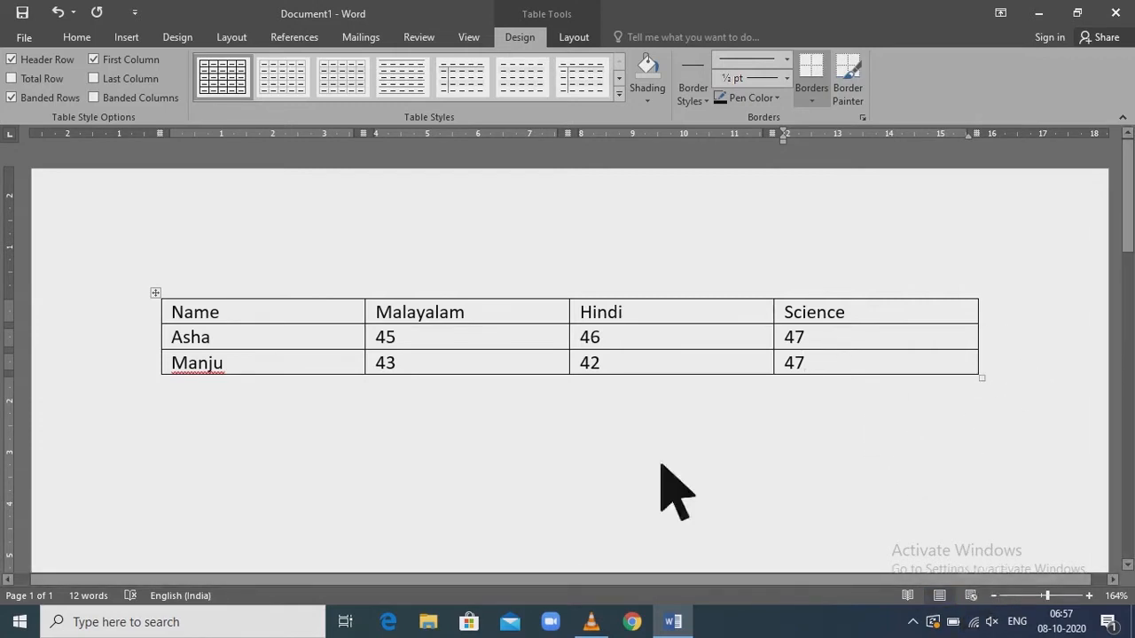
Insert two blank rows below the table's last row and remove them
mouse_move(177, 381)
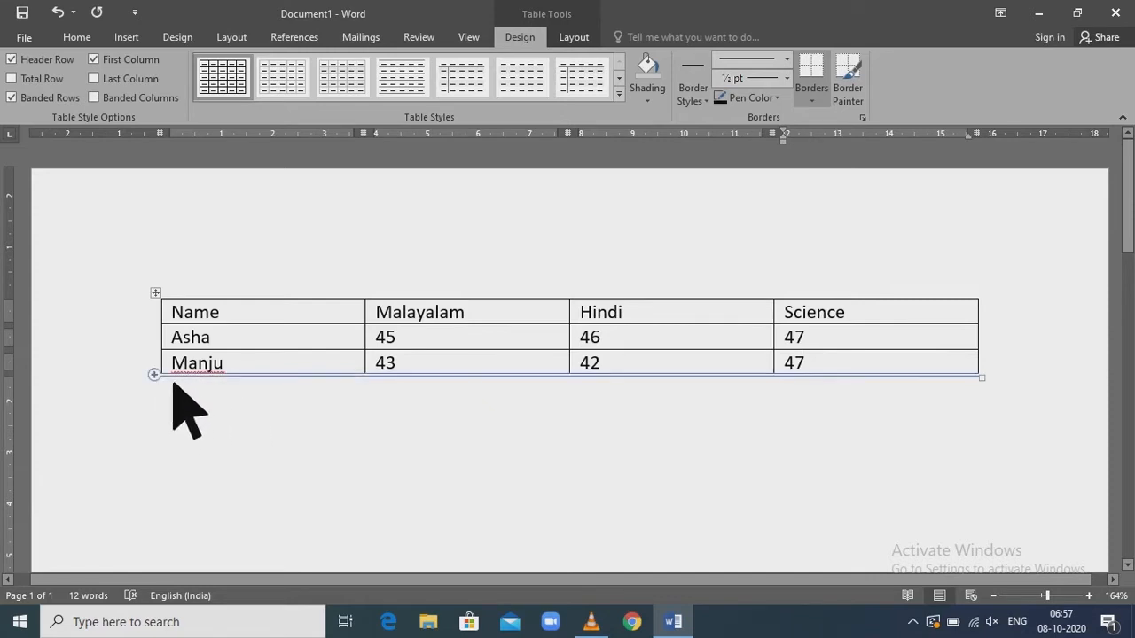
click(174, 383)
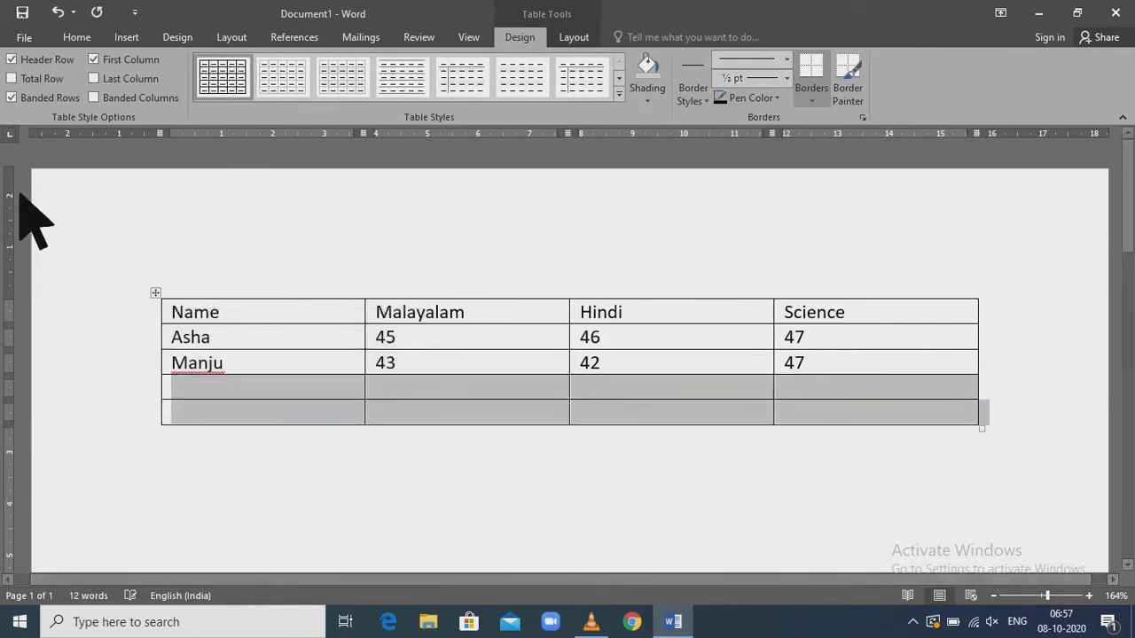
key(BackSpace)
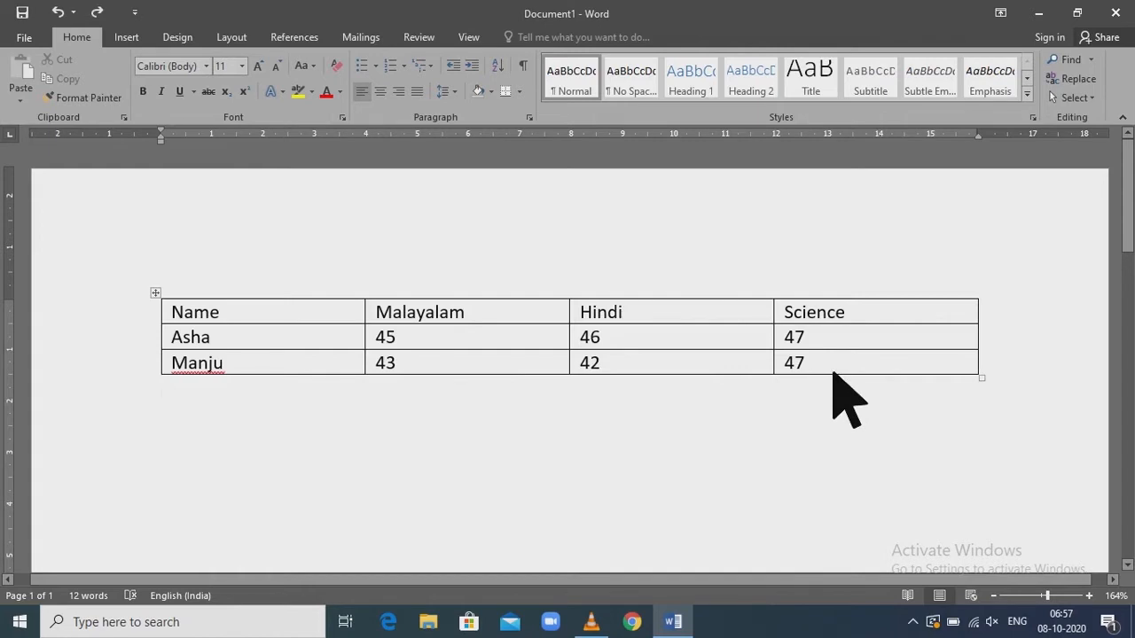
Append a row at the end of the table with a third student's name and the marks 42, 48 and 47
click(834, 373)
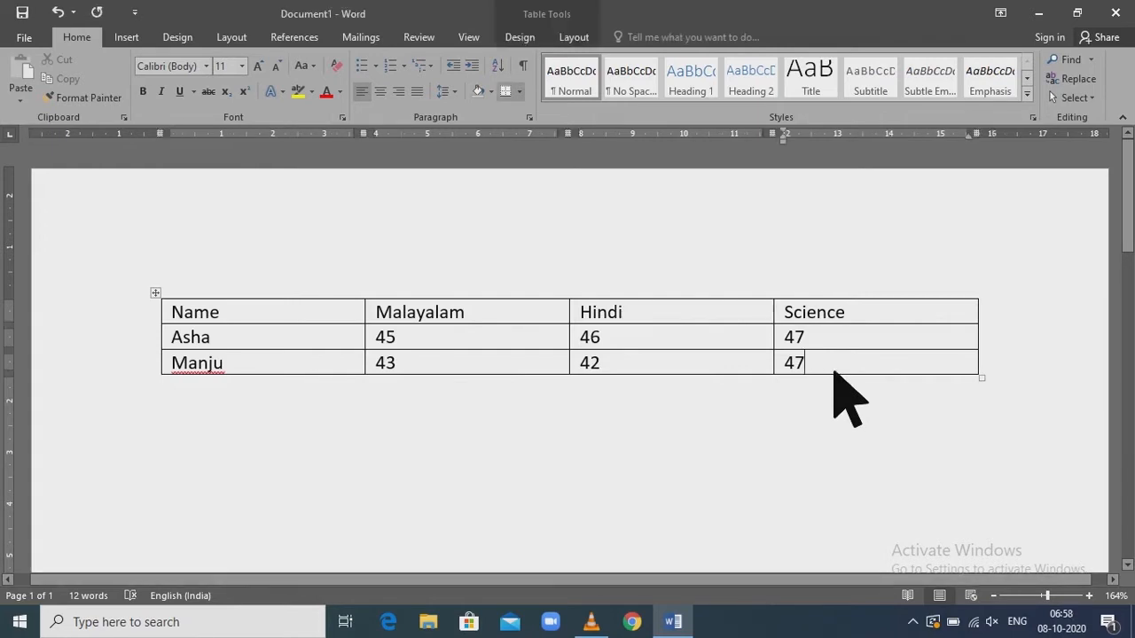
key(Tab)
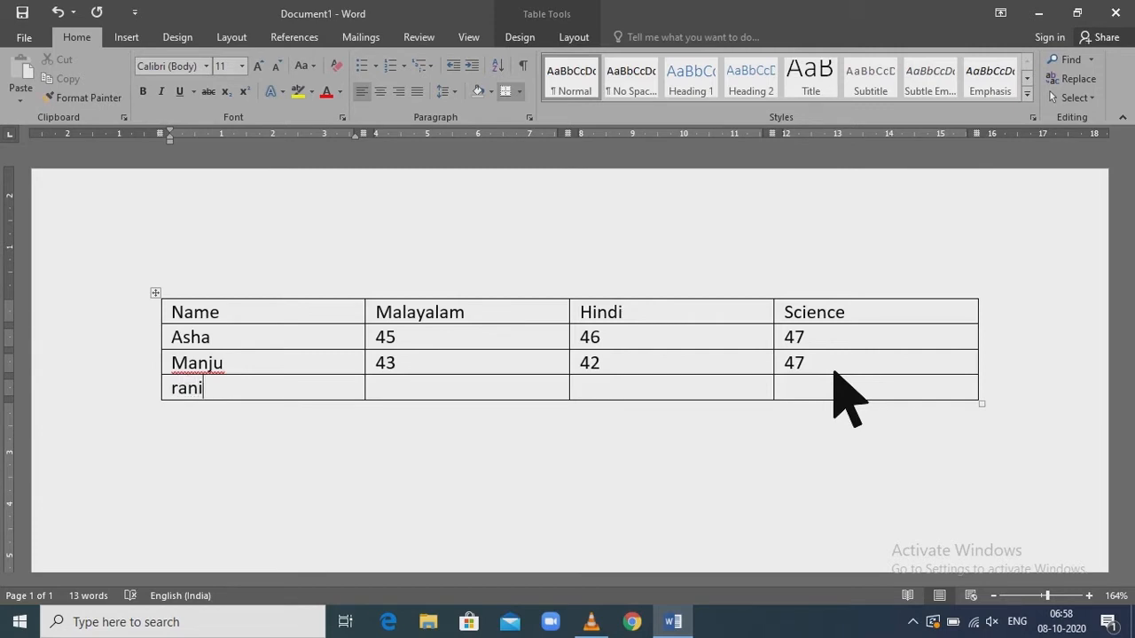
text(42)
key(Tab)
text(48)
key(Tab)
text(47)
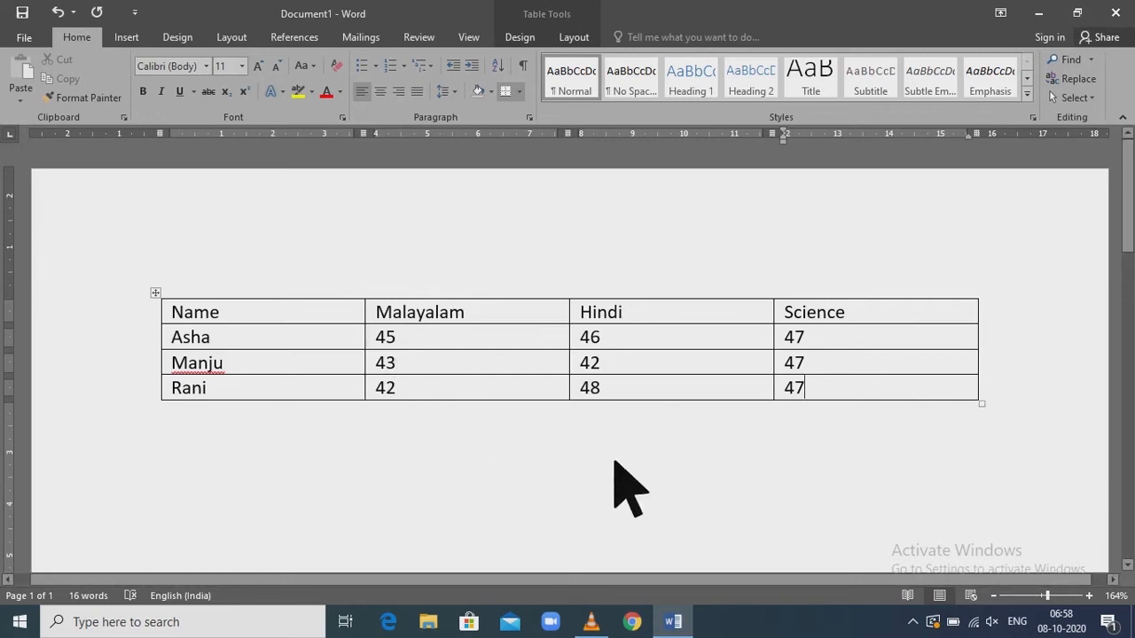
click(614, 461)
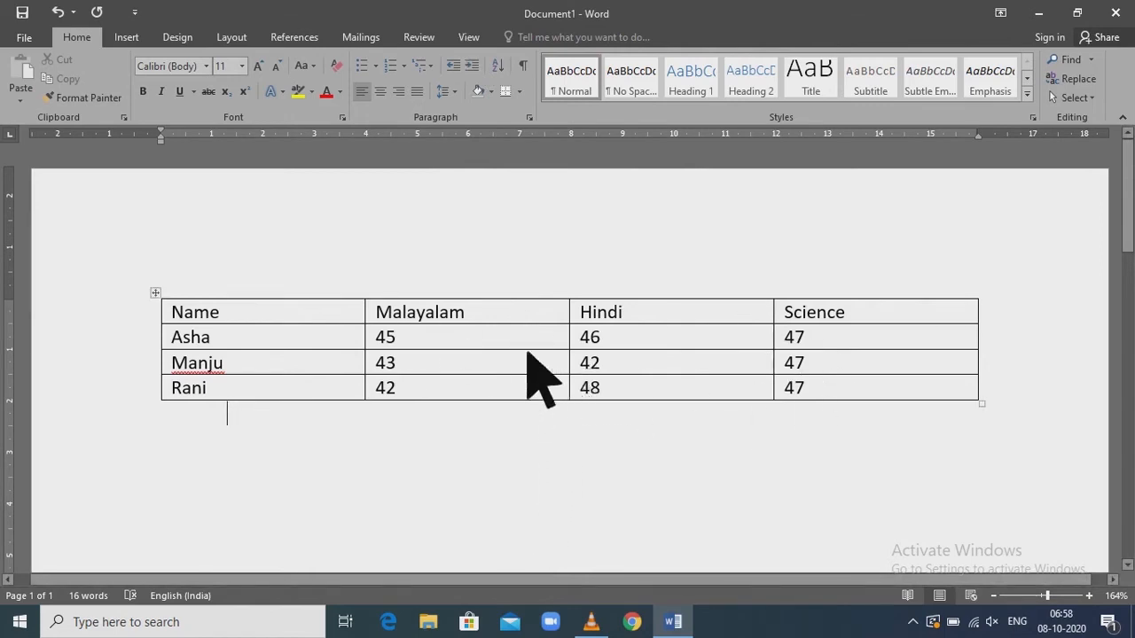
Apply the orange List Tables style with a solid orange header row to the marks table
click(525, 368)
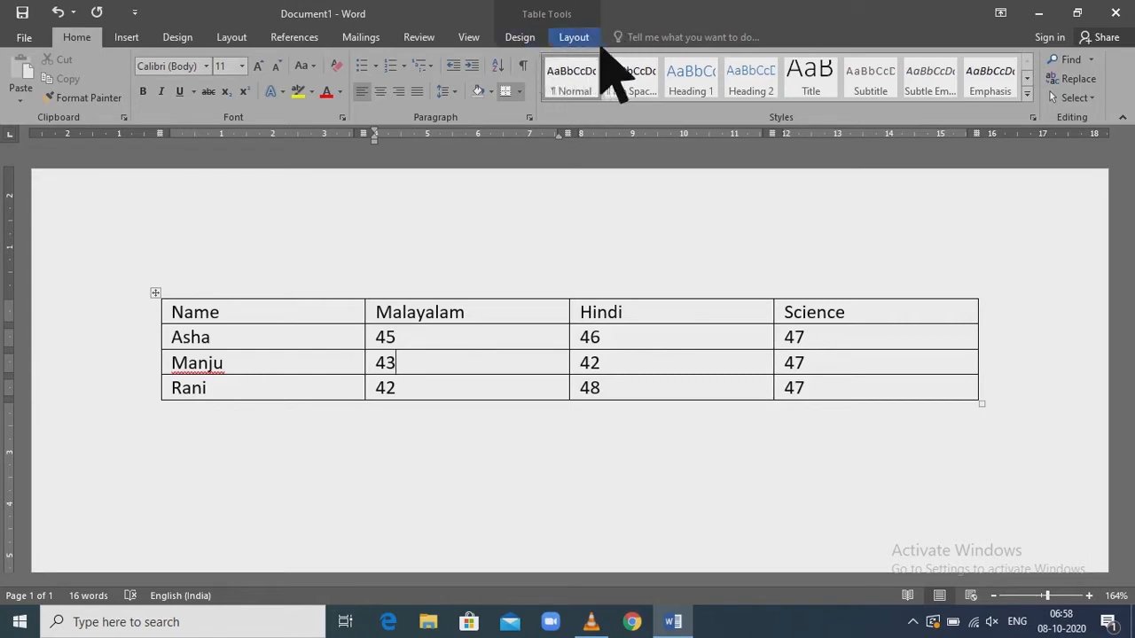
click(546, 46)
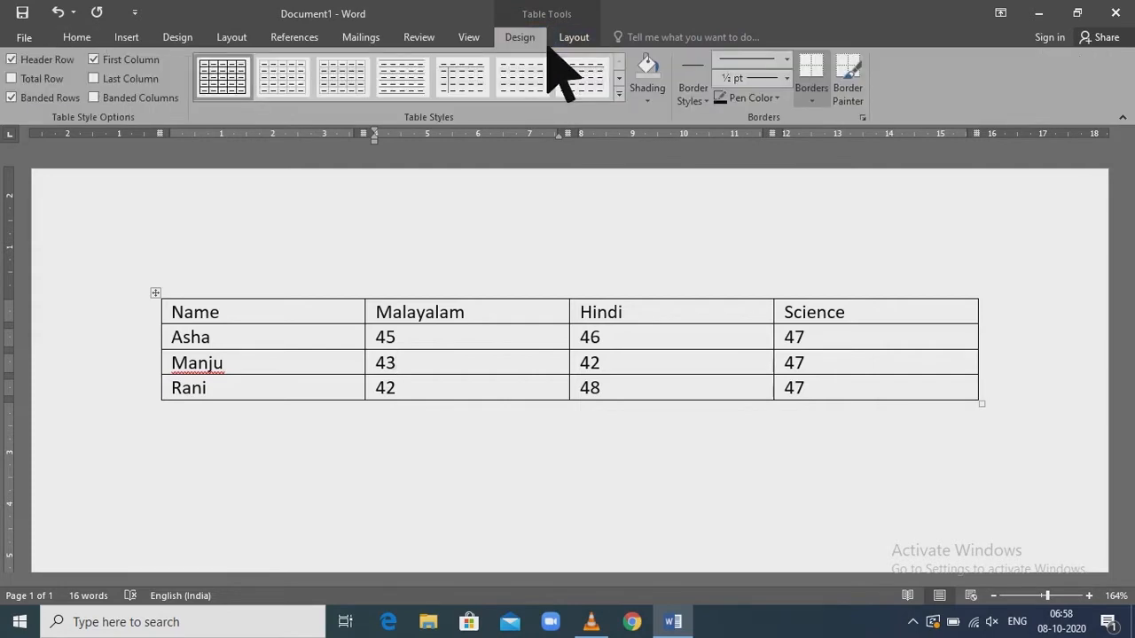
drag(291, 273, 877, 431)
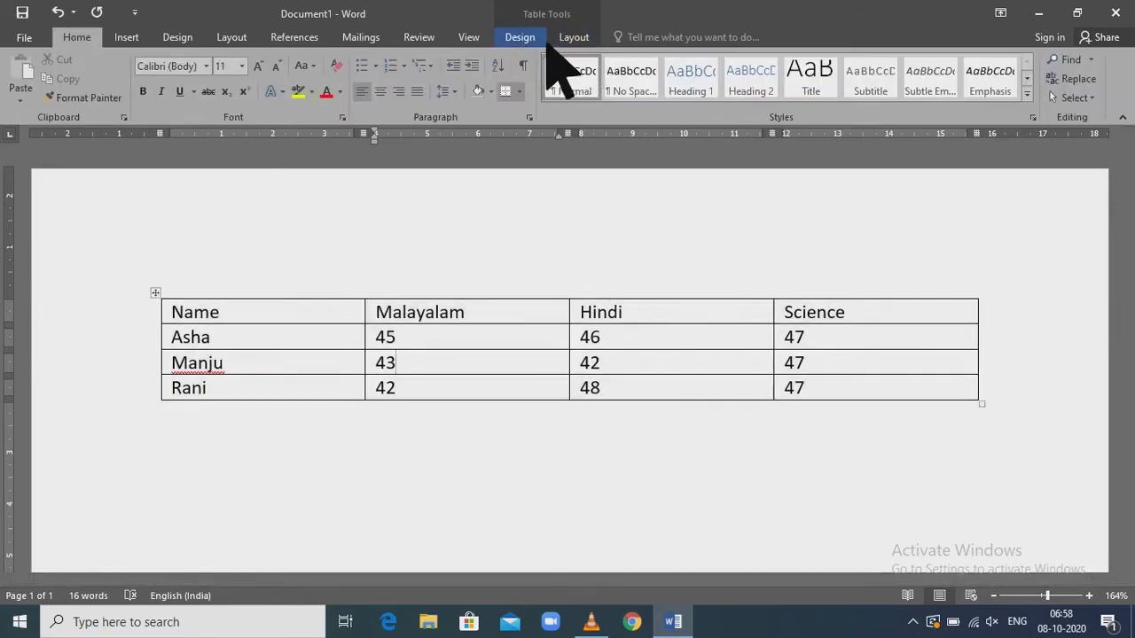
click(535, 40)
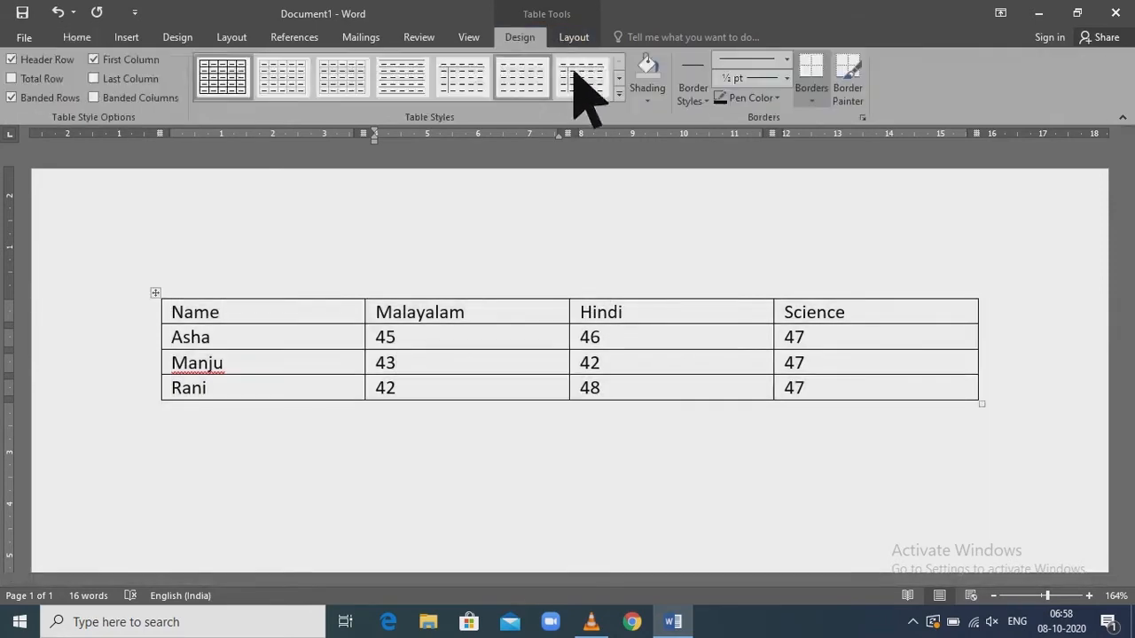
click(623, 105)
scroll(653, 342, down, 7)
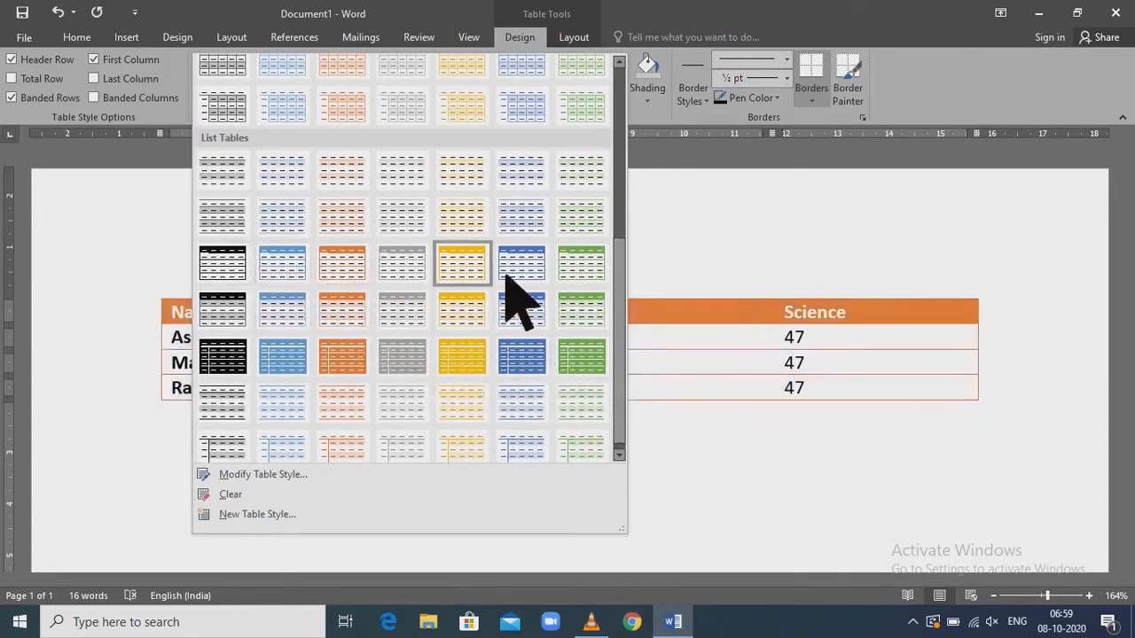
click(363, 270)
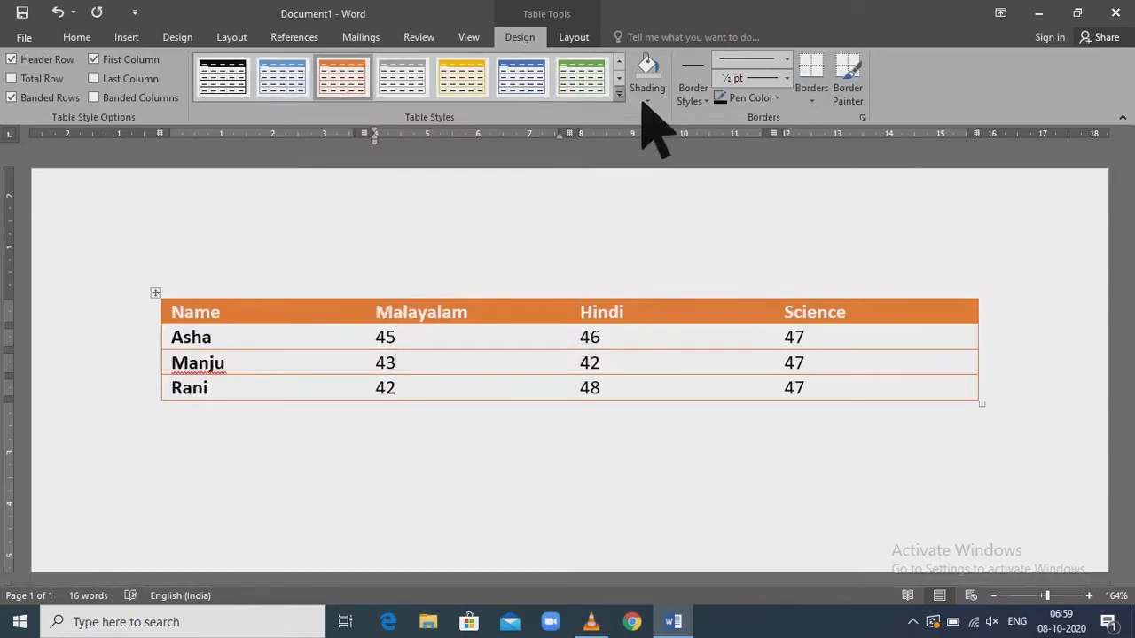
Change the marks table back to the plain Table Grid style
click(619, 93)
drag(622, 169, 645, 63)
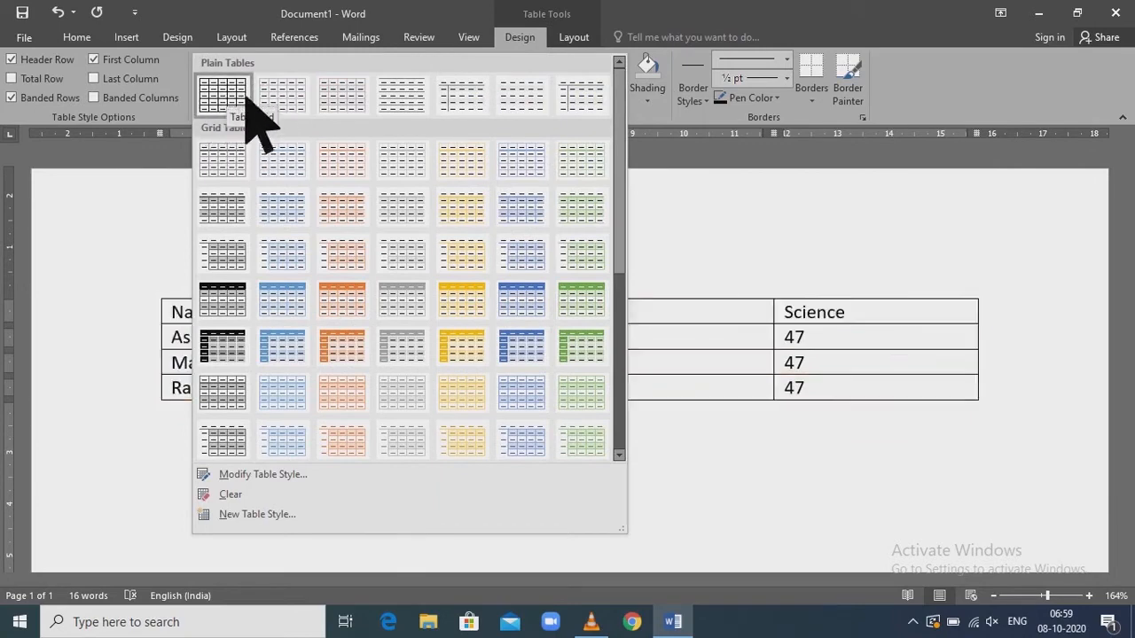
click(244, 97)
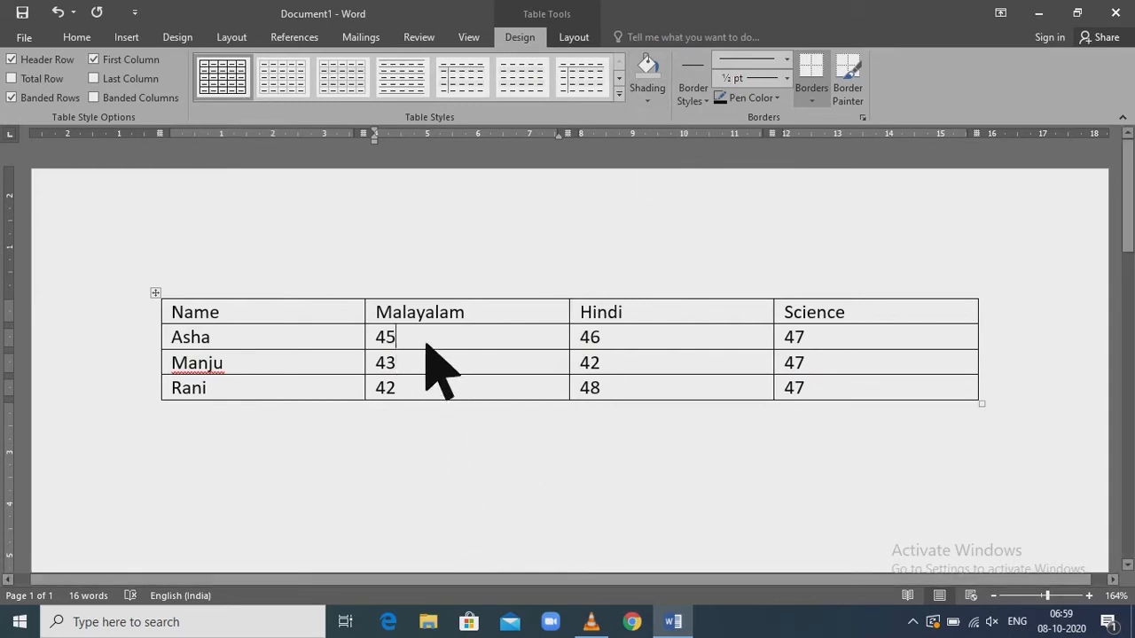
Shade the Malayalam cell containing 45 and the Hindi cell containing 48 in red
click(649, 93)
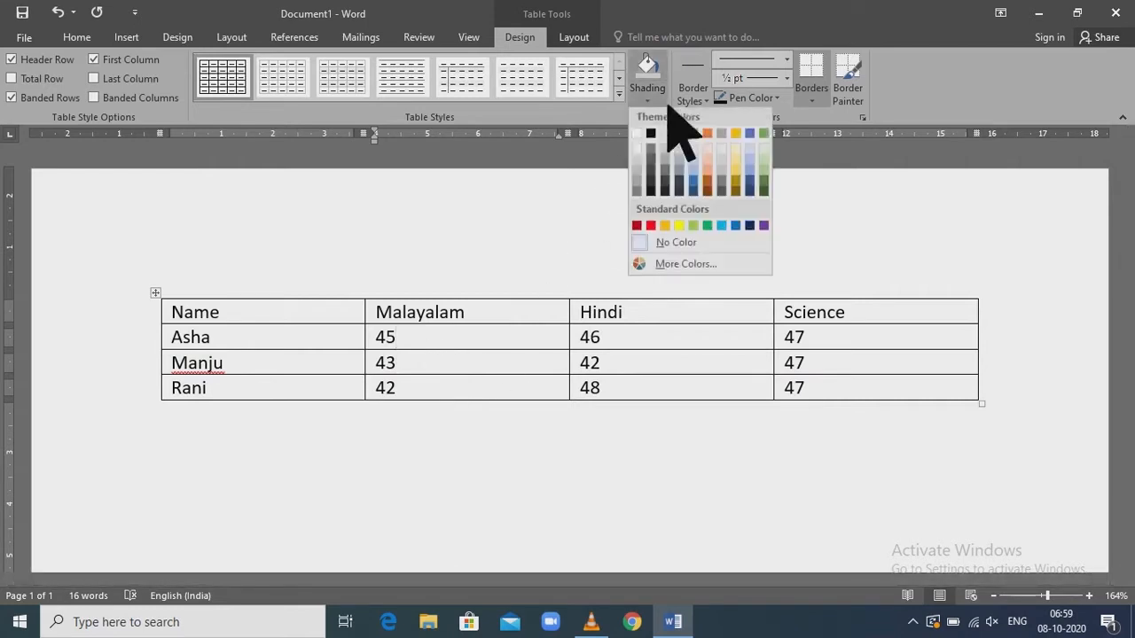
click(651, 228)
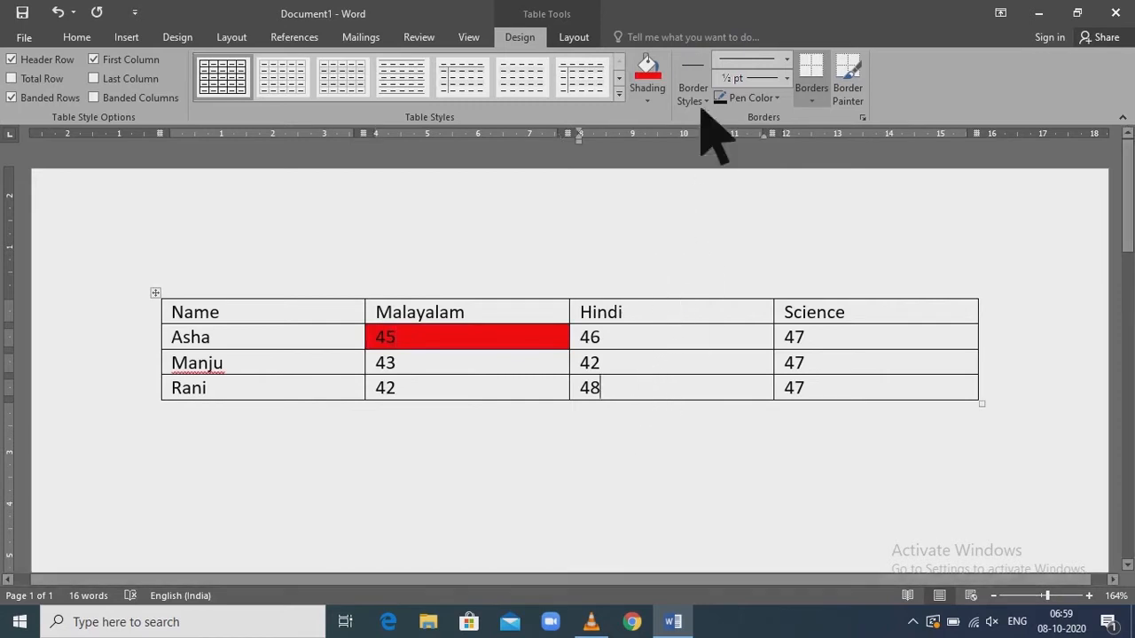
click(667, 87)
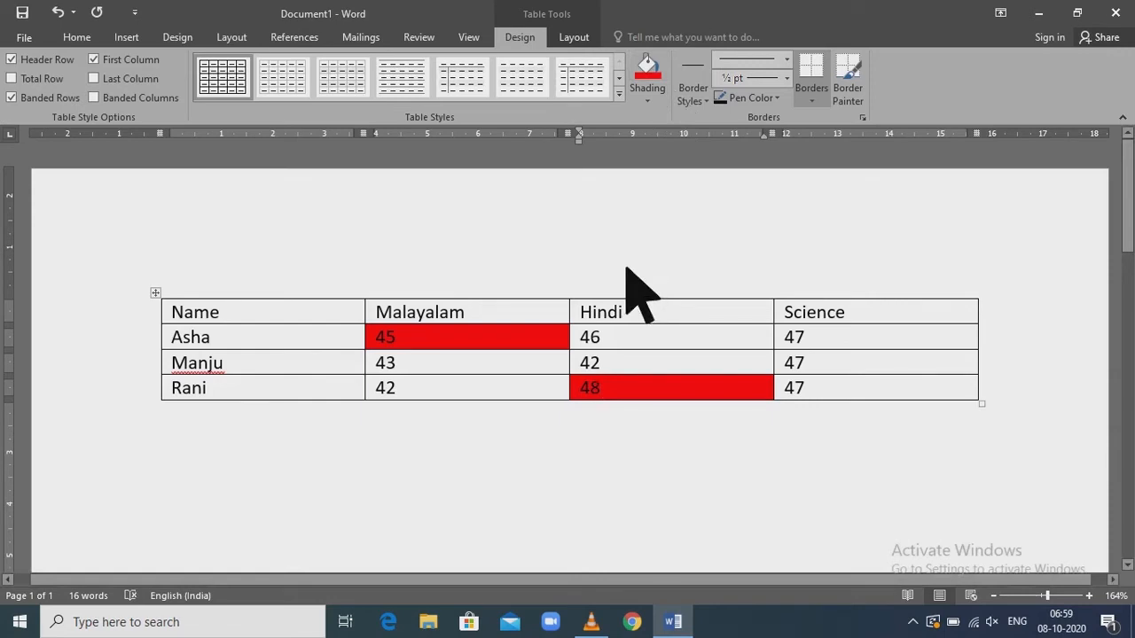
Undo the red shading on the Malayalam cell containing 45 and the Hindi cell containing 48
key(ctrl+z)
key(ctrl+z)
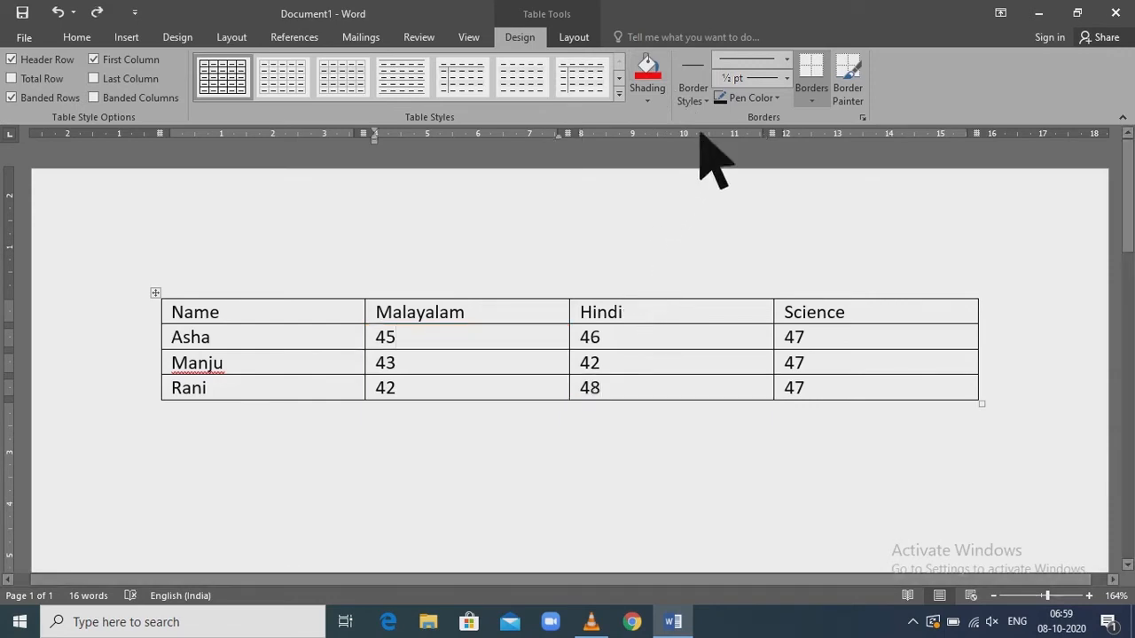
Try inserting a blank column to the left of the Malayalam column, and undo the insertion
click(585, 39)
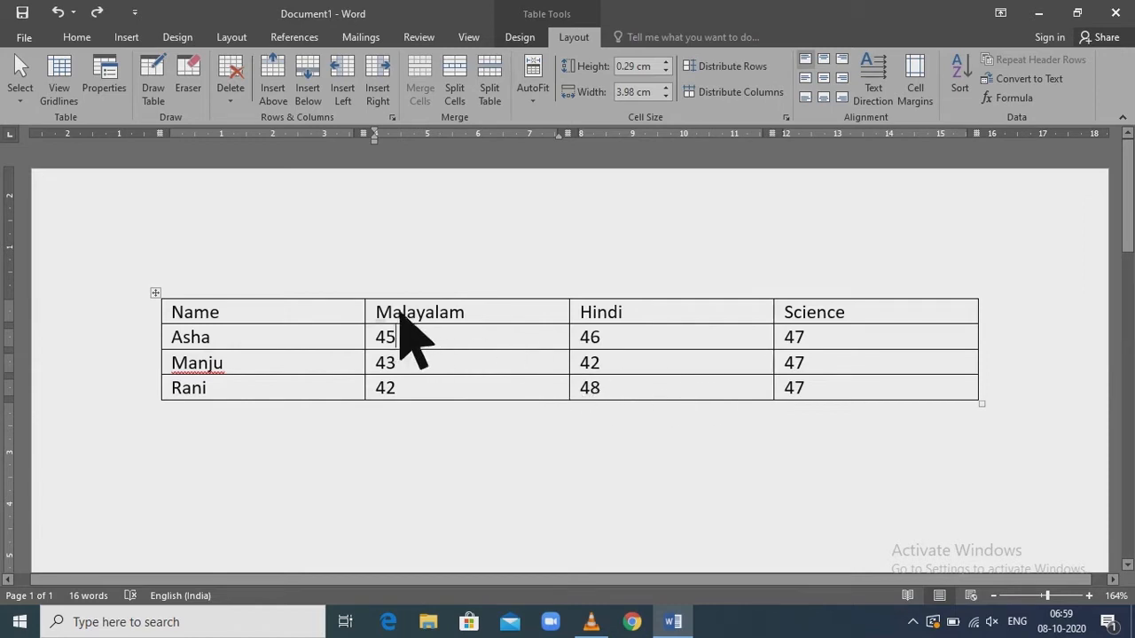
drag(399, 313, 467, 397)
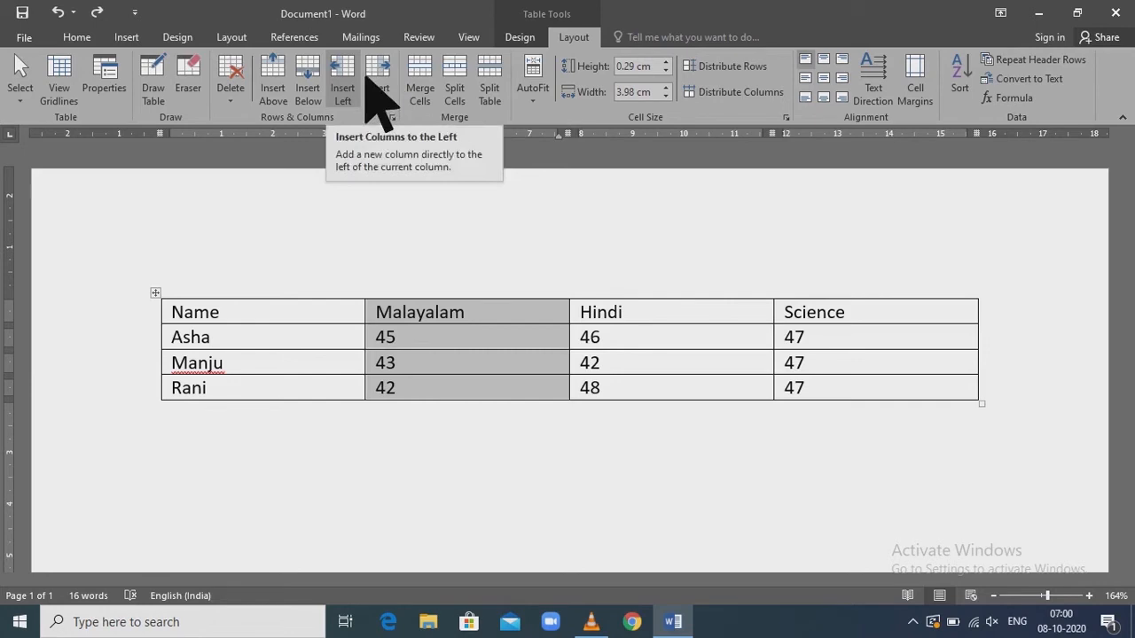
click(365, 87)
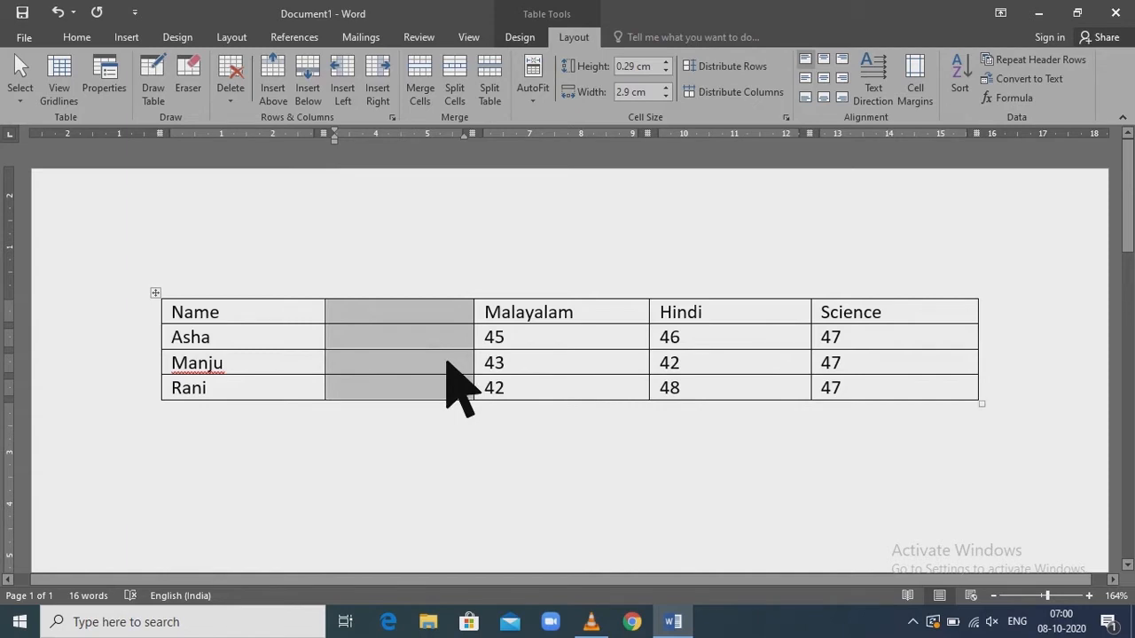
key(ctrl+z)
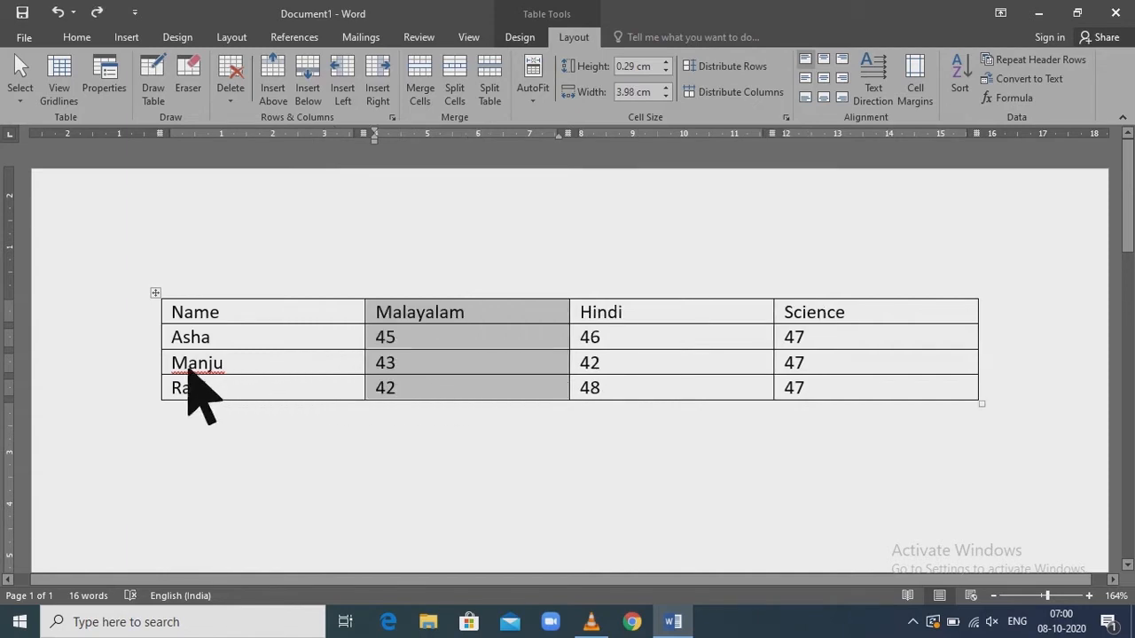
Insert a blank row directly below the second student's row in the marks table
drag(195, 373, 905, 380)
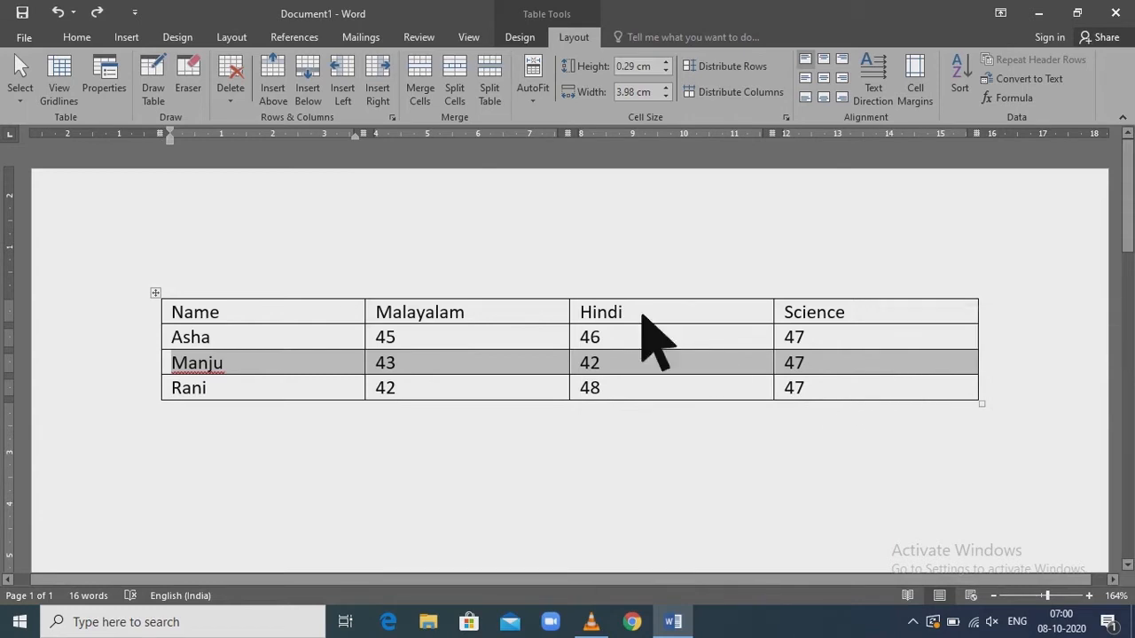
click(344, 106)
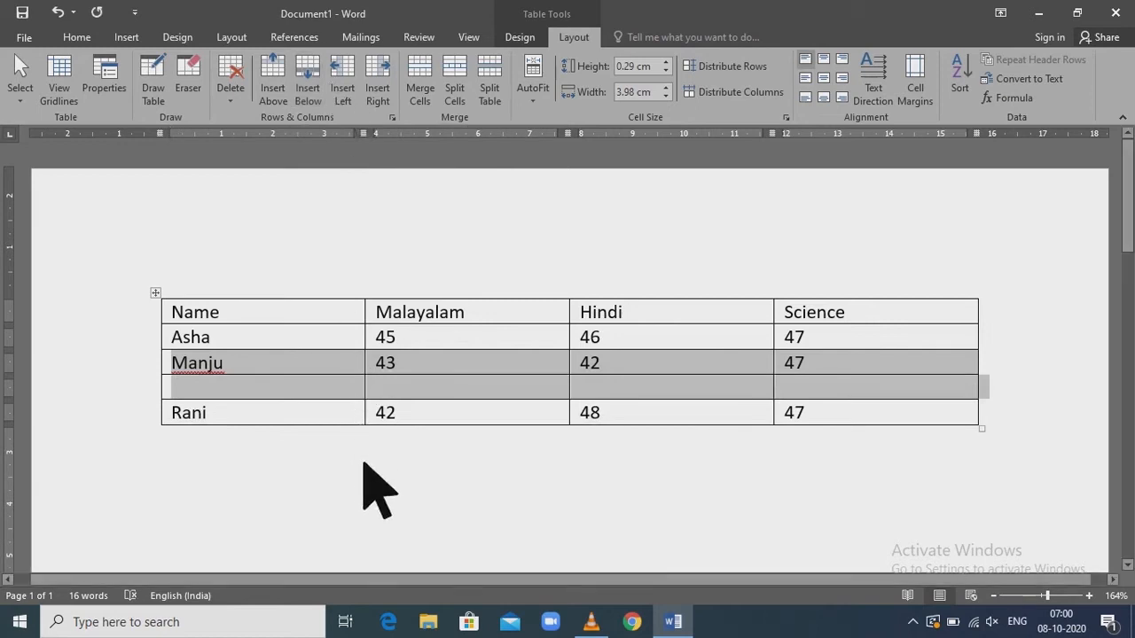
click(367, 481)
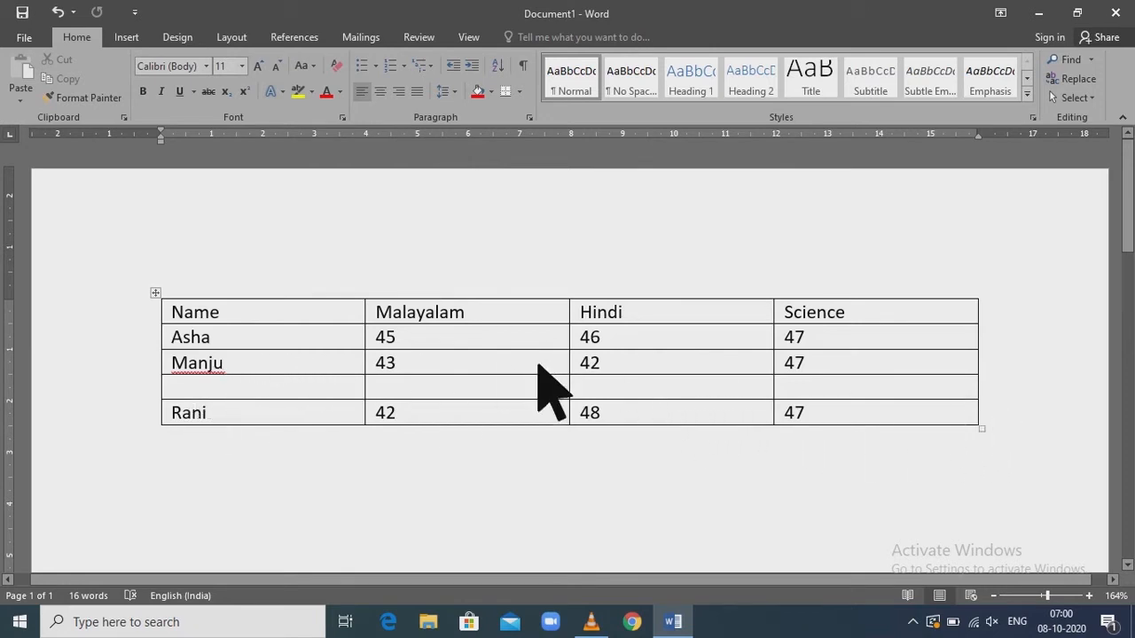
click(538, 365)
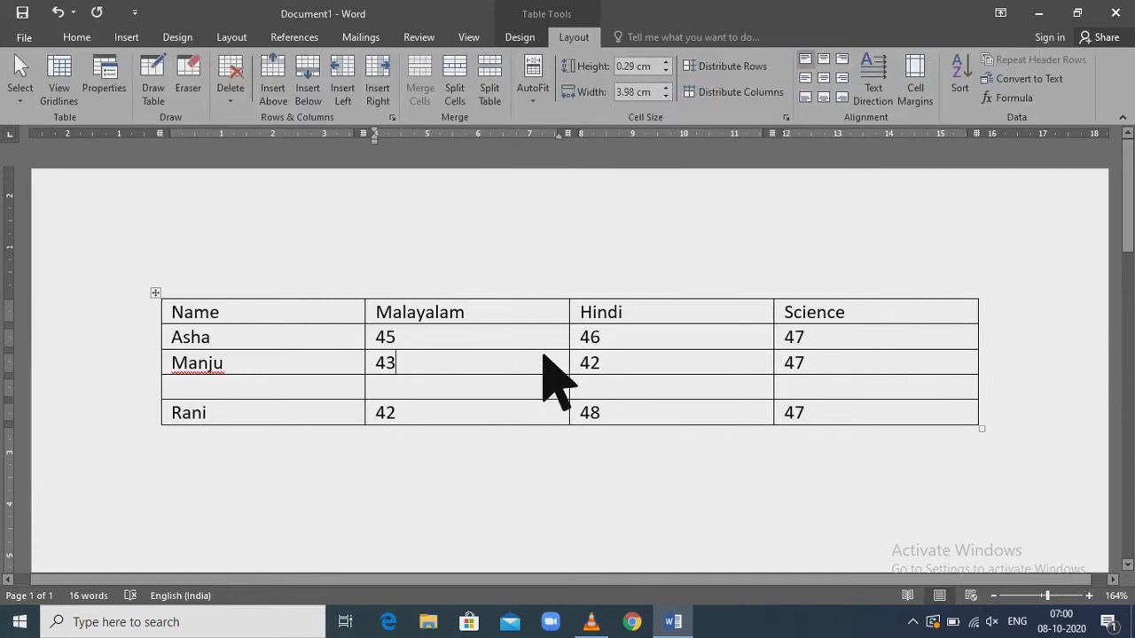
Delete the blank row between the second and third students' rows using Delete Cells
drag(193, 394, 927, 400)
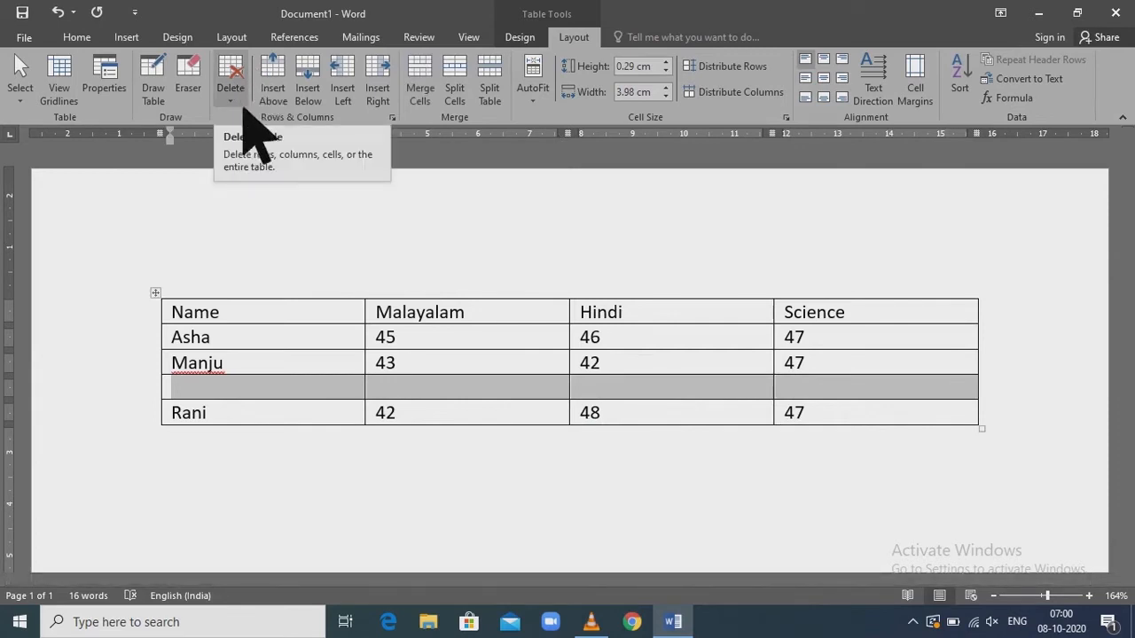
click(251, 115)
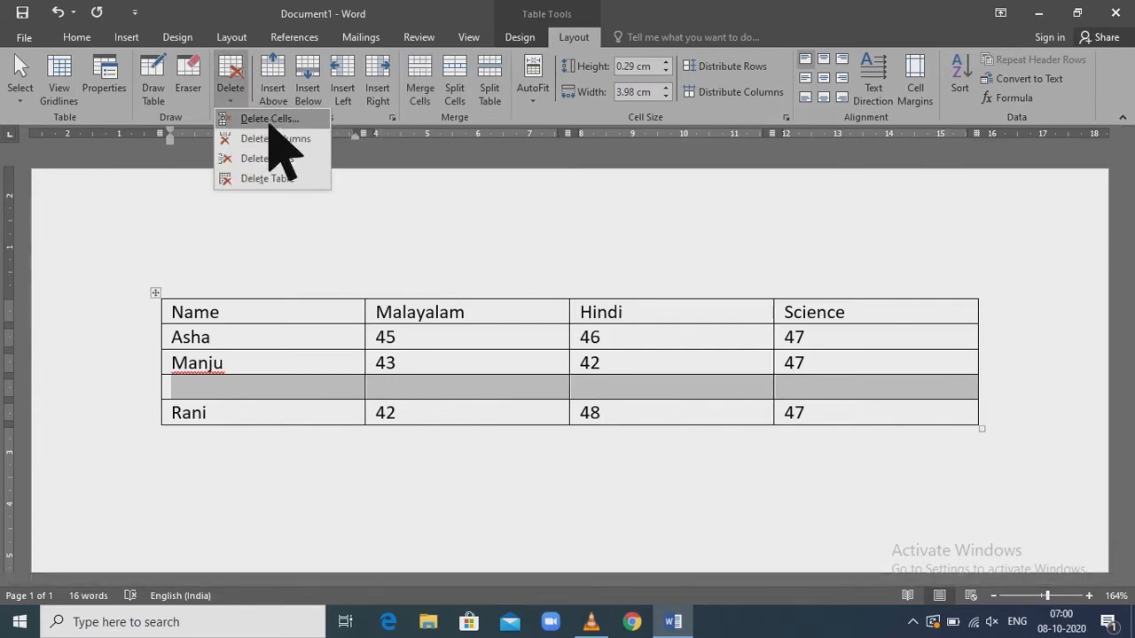
click(268, 123)
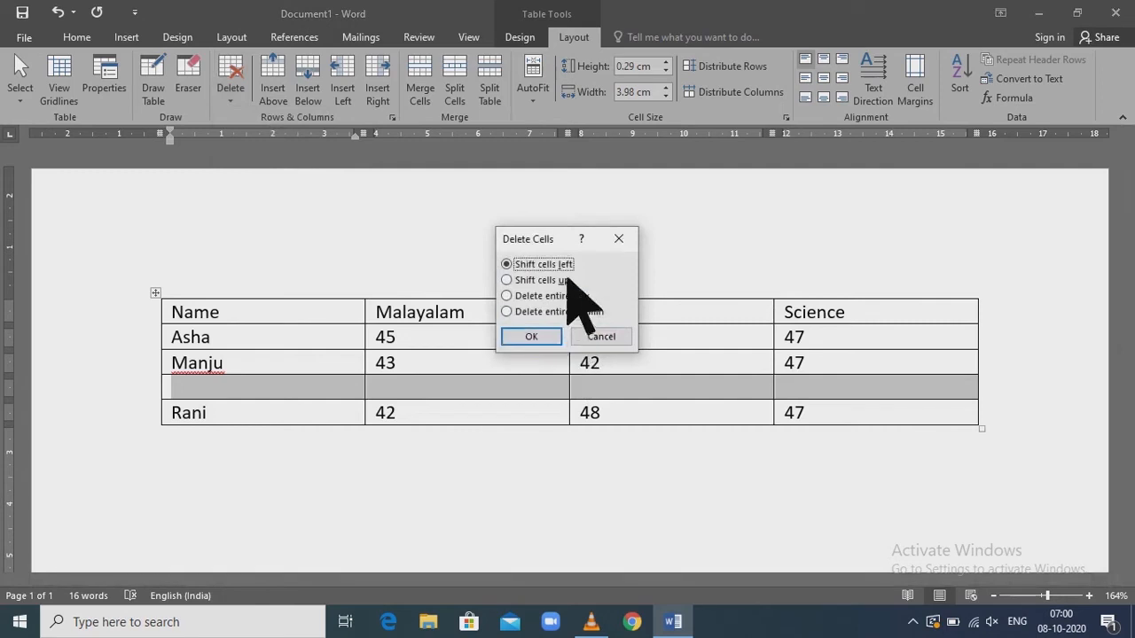
click(550, 295)
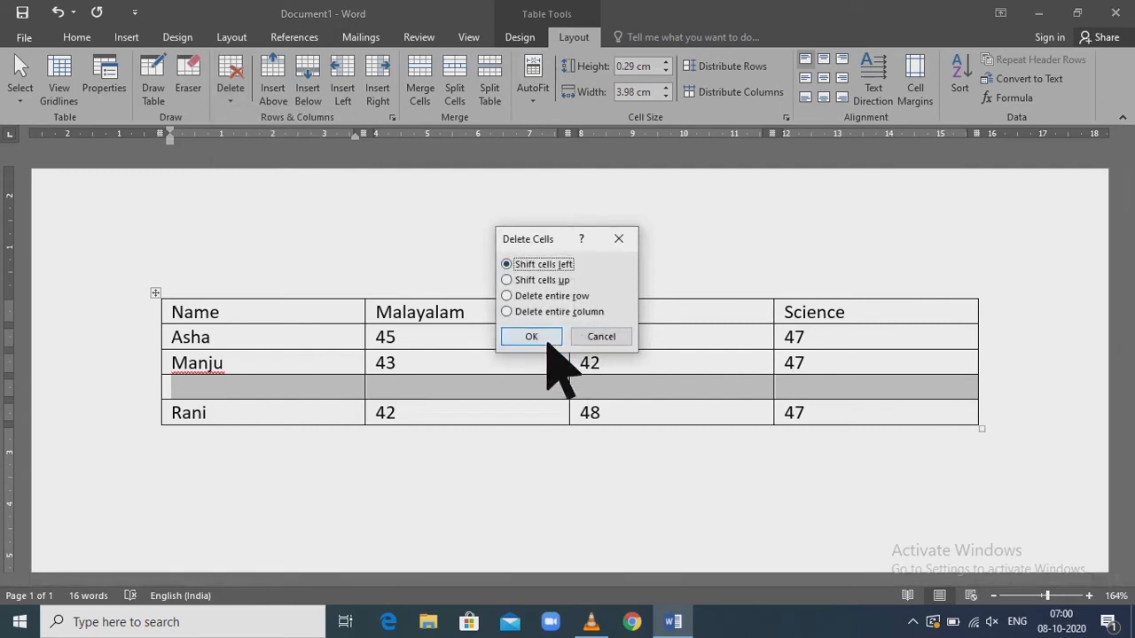
click(545, 338)
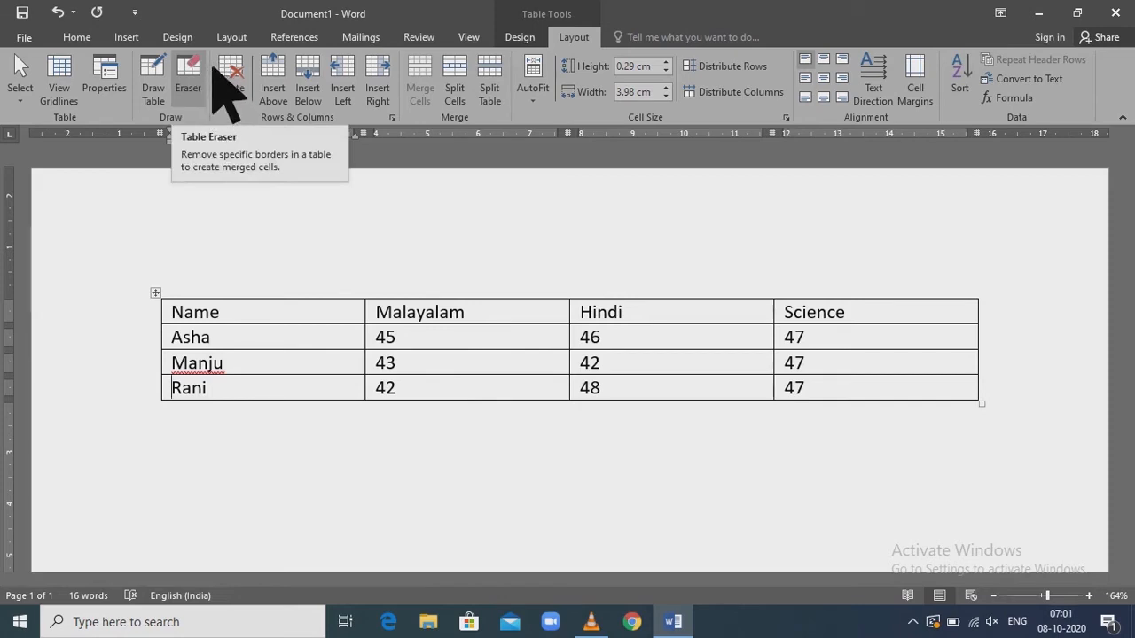
Try the table Eraser across the Science column, undo the erasure and leave the tool
click(207, 71)
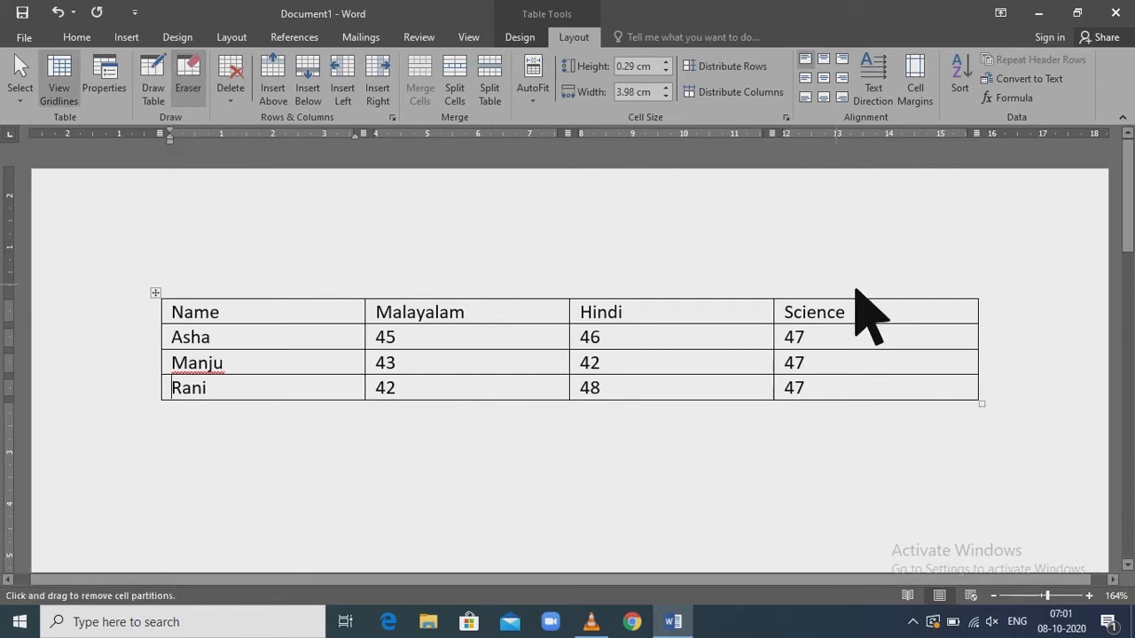
mouse_move(860, 278)
mouse_down()
mouse_move(938, 415)
mouse_move(1020, 459)
mouse_up()
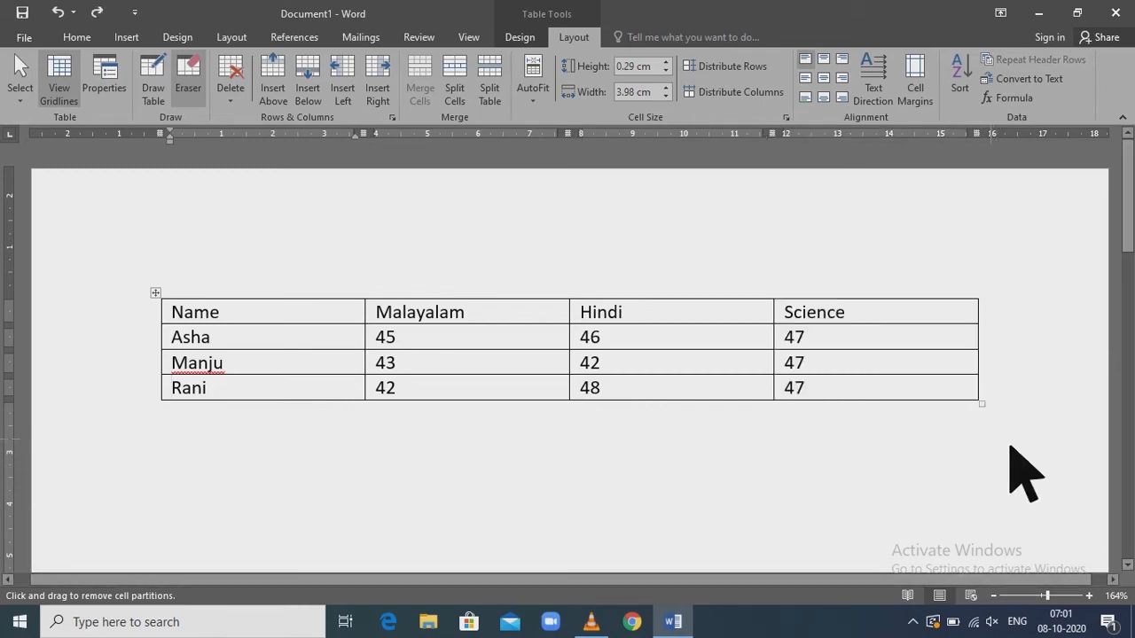
key(Escape)
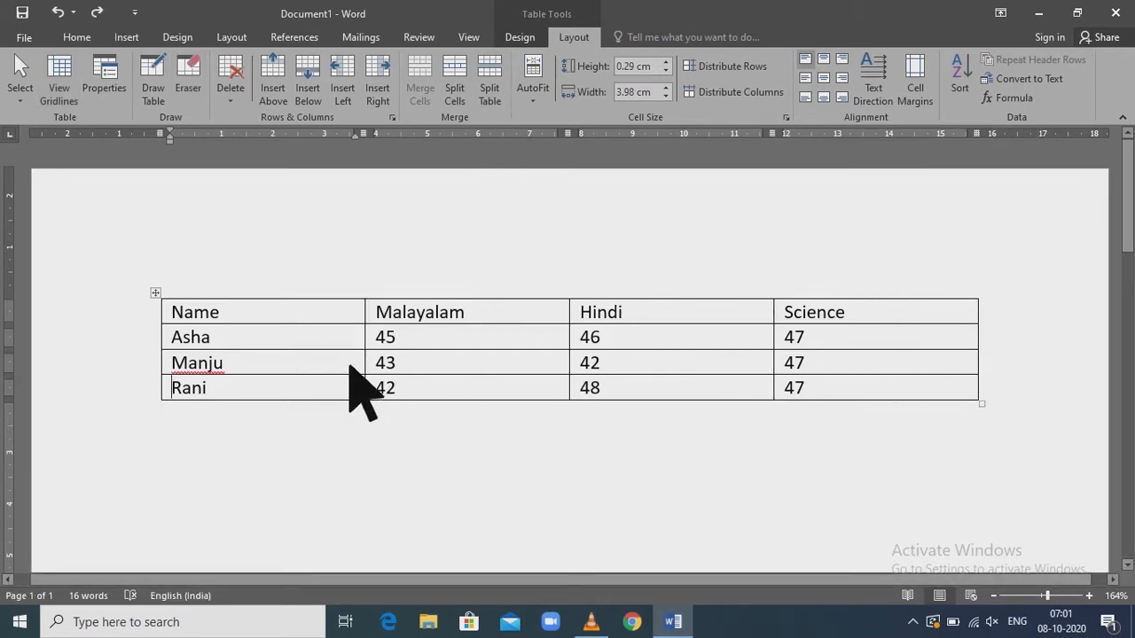
Split the marks table above the second student's row, and rejoin the two parts
click(264, 367)
click(499, 89)
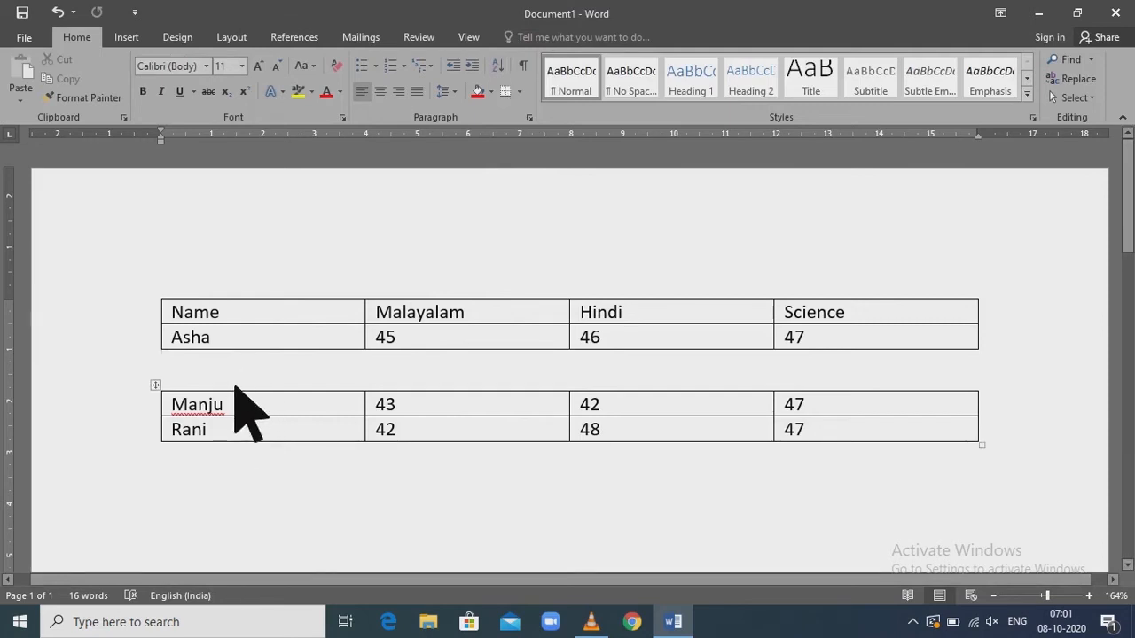
key(Delete)
Try splitting the Science header cell into 2 columns and 1 row, and undo the split
click(573, 37)
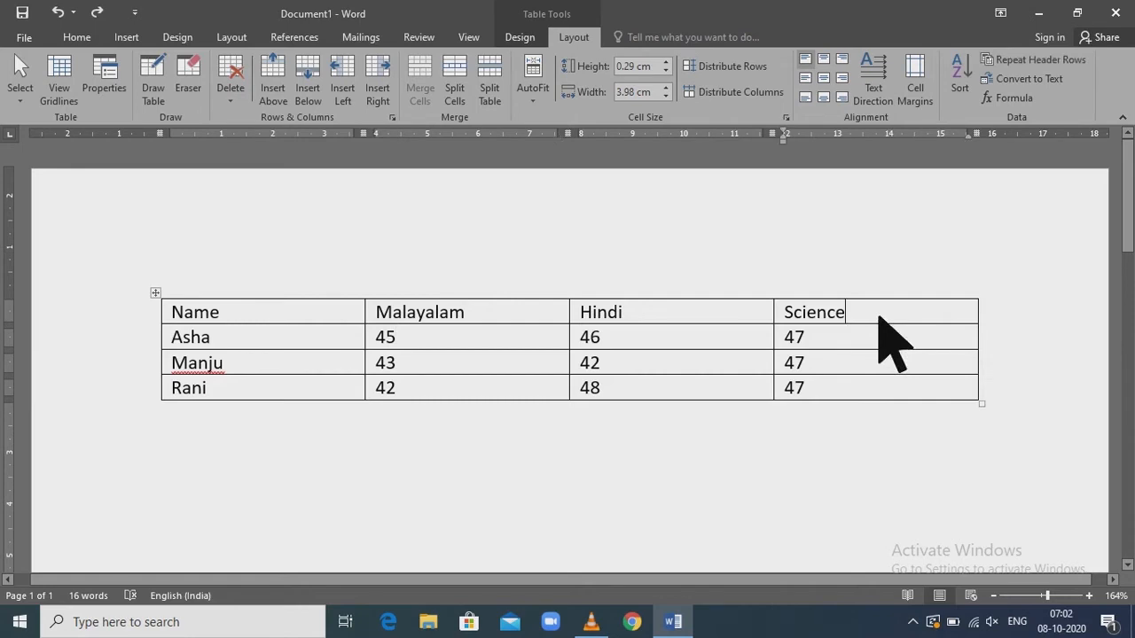
click(476, 78)
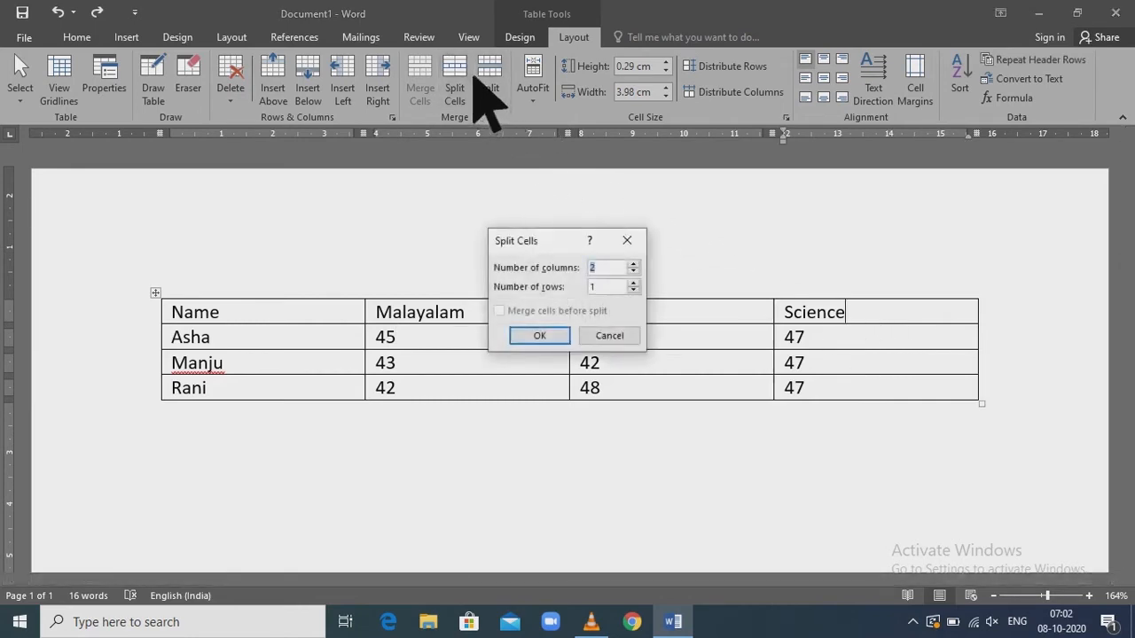
click(541, 337)
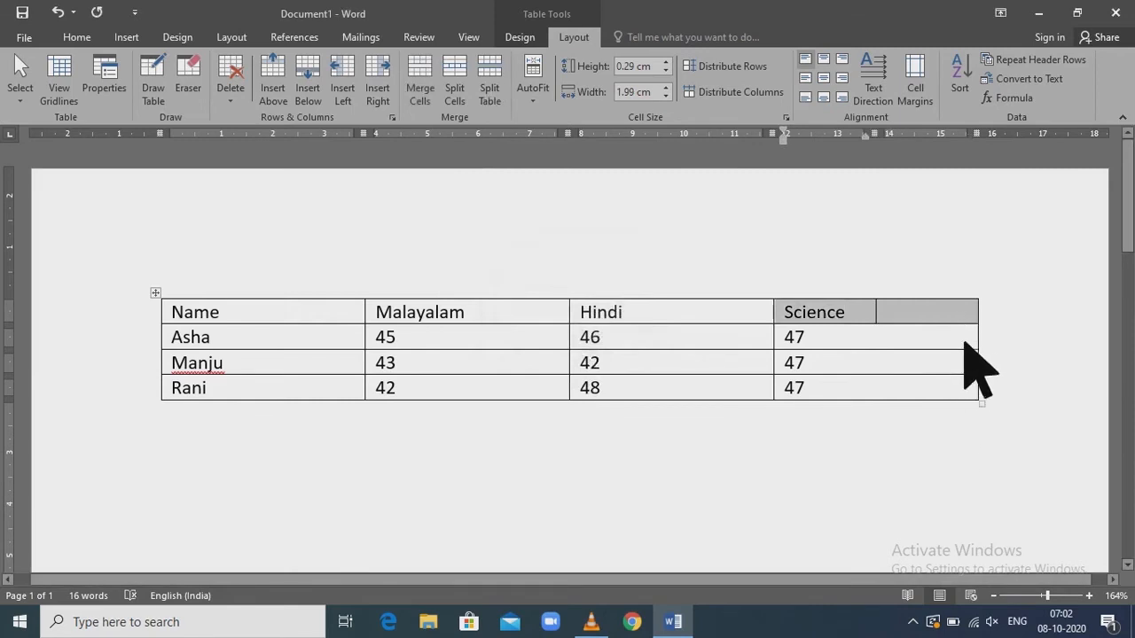
key(ctrl+z)
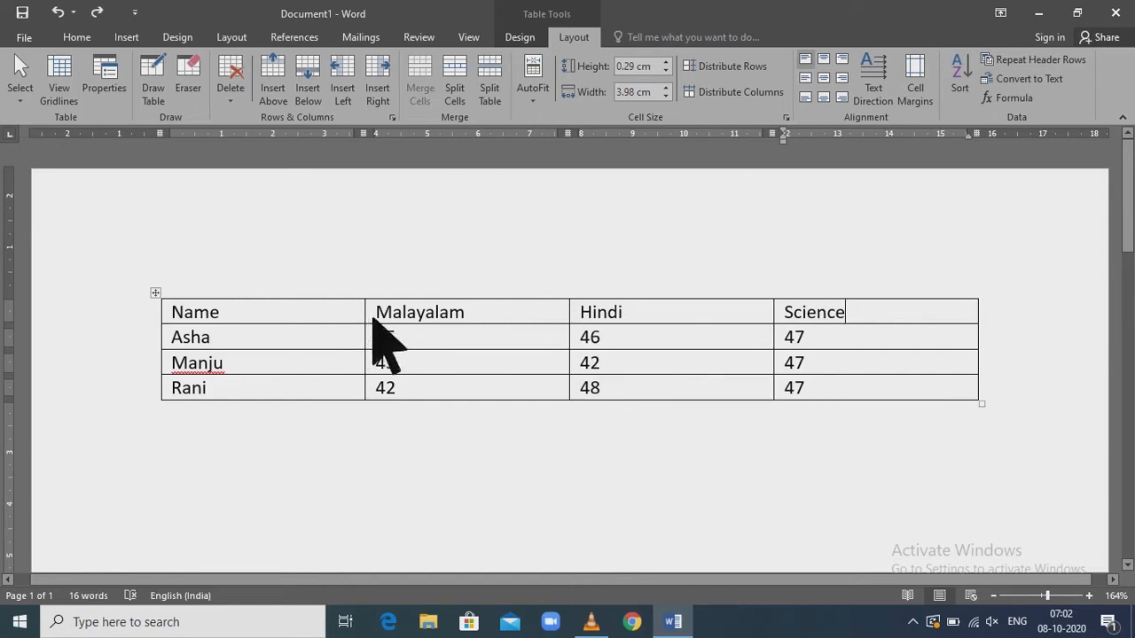
Replace the three subject headings with a single "subject" heading and merge the three header cells into one
drag(380, 314, 749, 286)
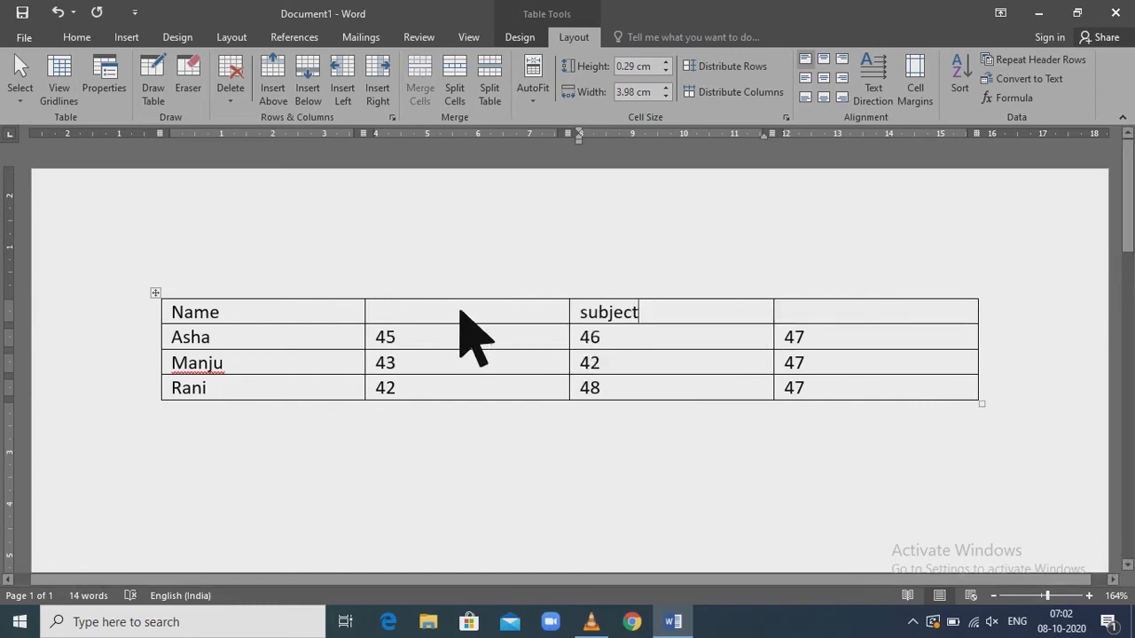
click(501, 310)
mouse_move(460, 314)
mouse_down()
mouse_move(633, 331)
mouse_move(884, 320)
mouse_up()
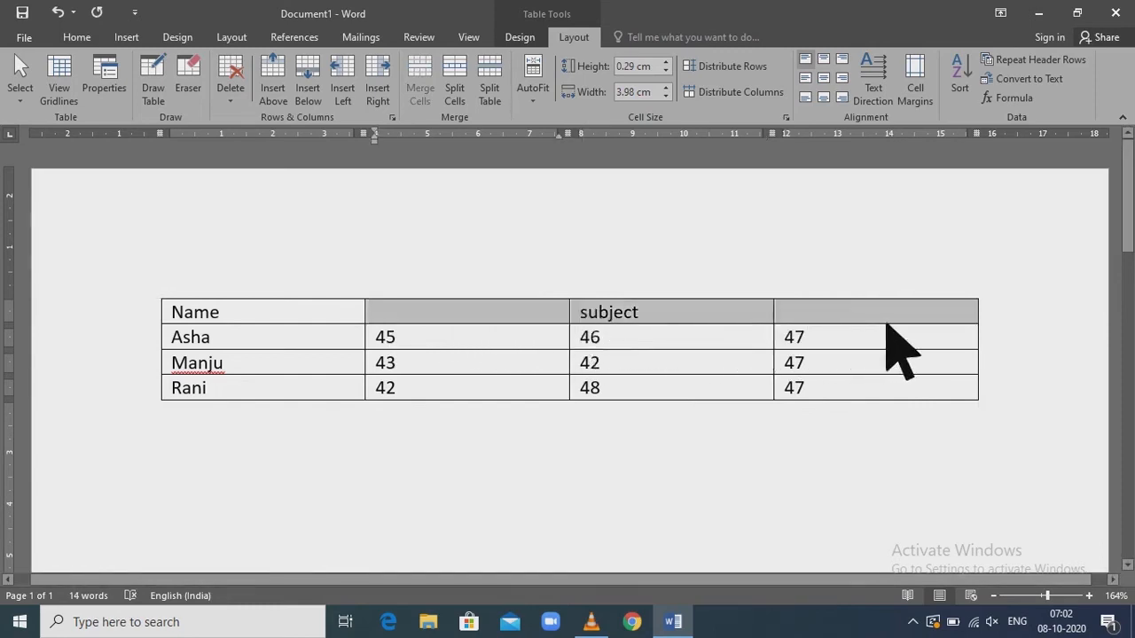
click(440, 75)
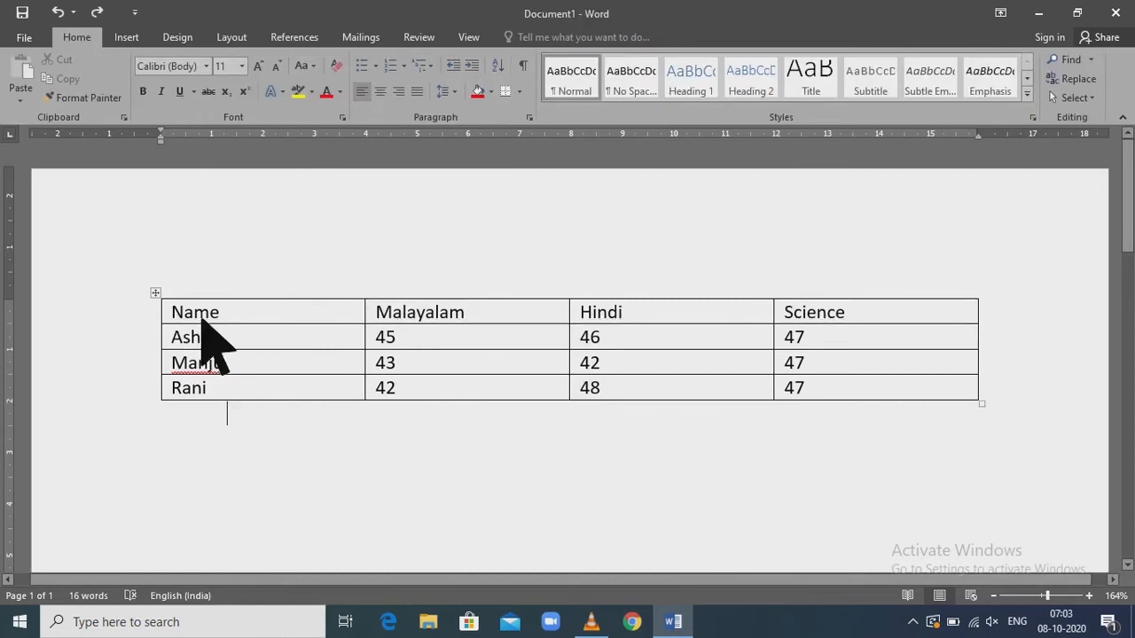
Align all the table's text to the top center and cycle its text direction through the vertical orientations back to horizontal
drag(202, 322, 912, 385)
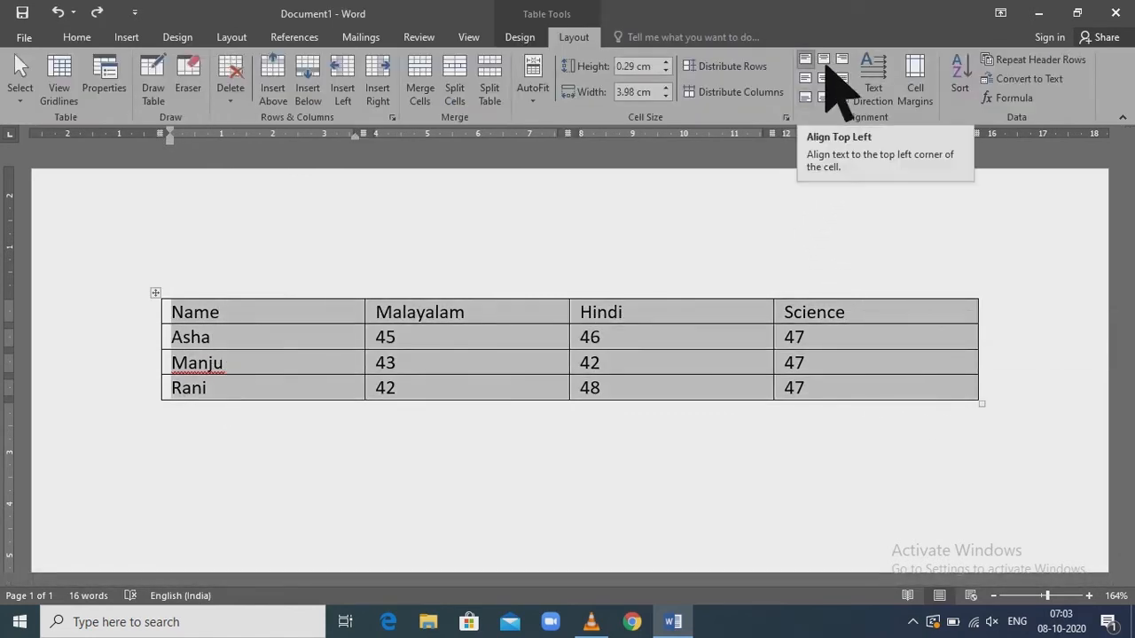
click(824, 60)
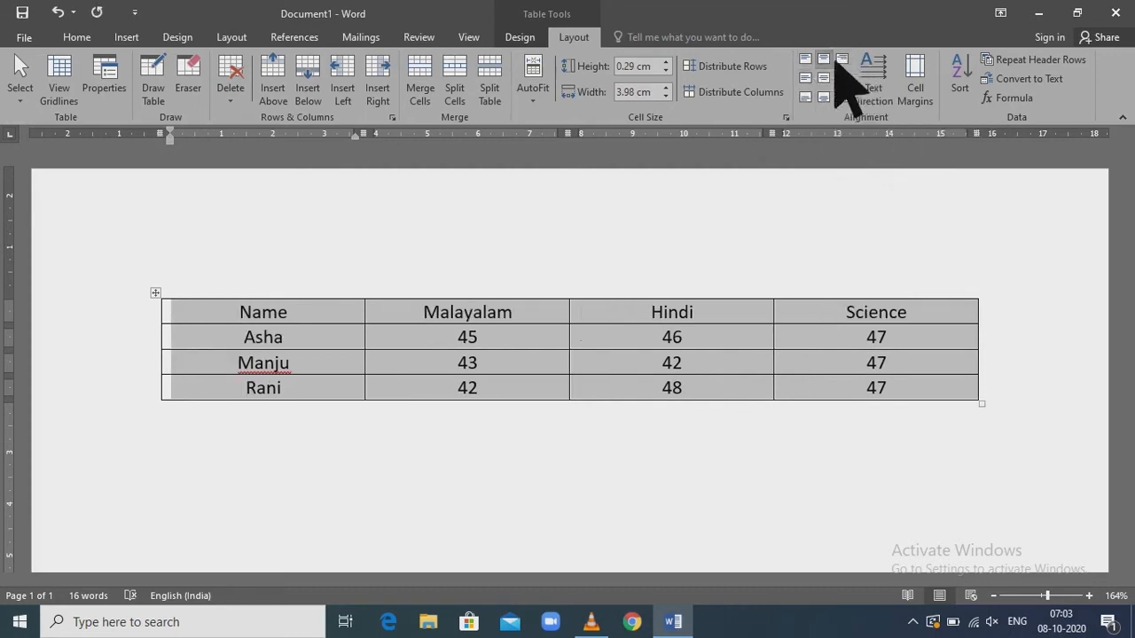
click(902, 78)
click(901, 78)
click(902, 78)
click(902, 78)
click(902, 78)
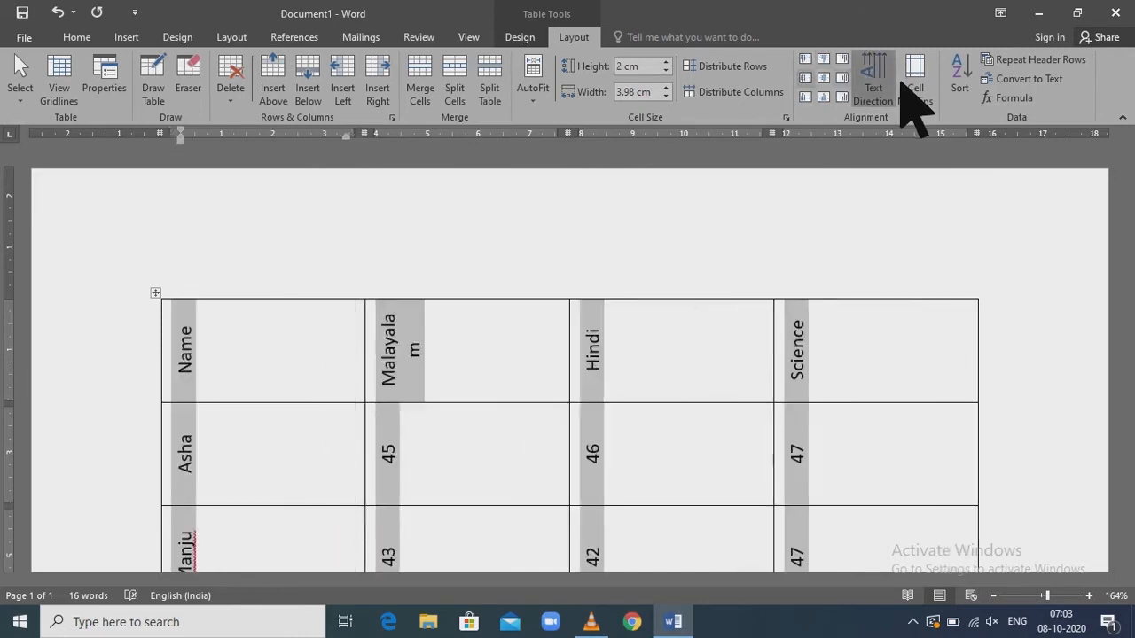
click(902, 78)
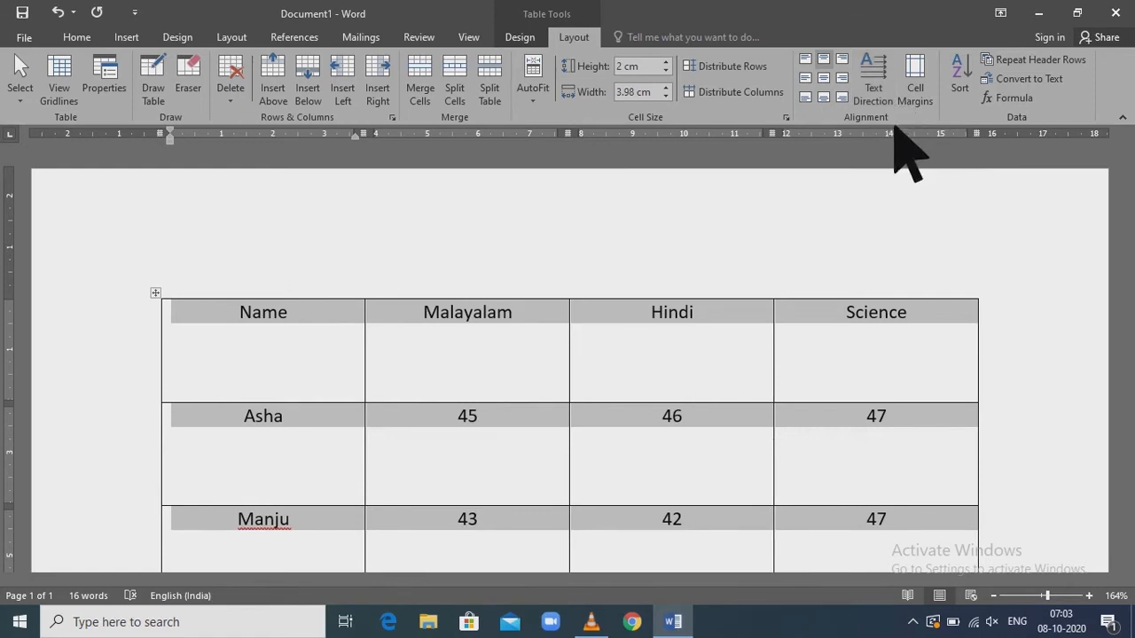
Sort the marks table by Name as text in ascending order, treating the first row as a header row
scroll(833, 297, down, 1)
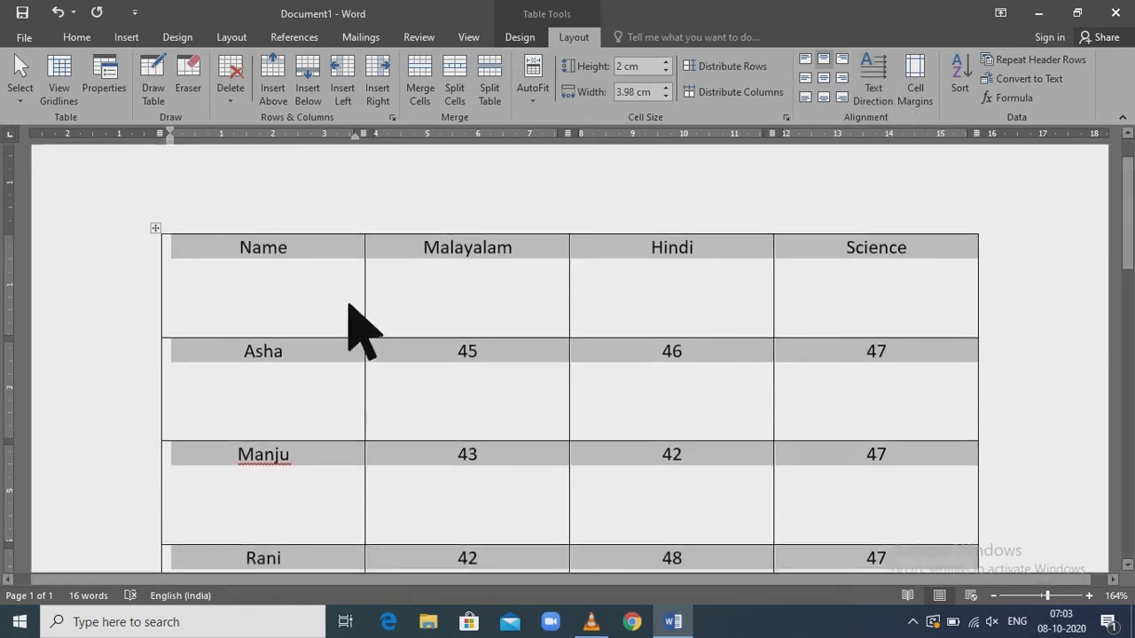
click(961, 79)
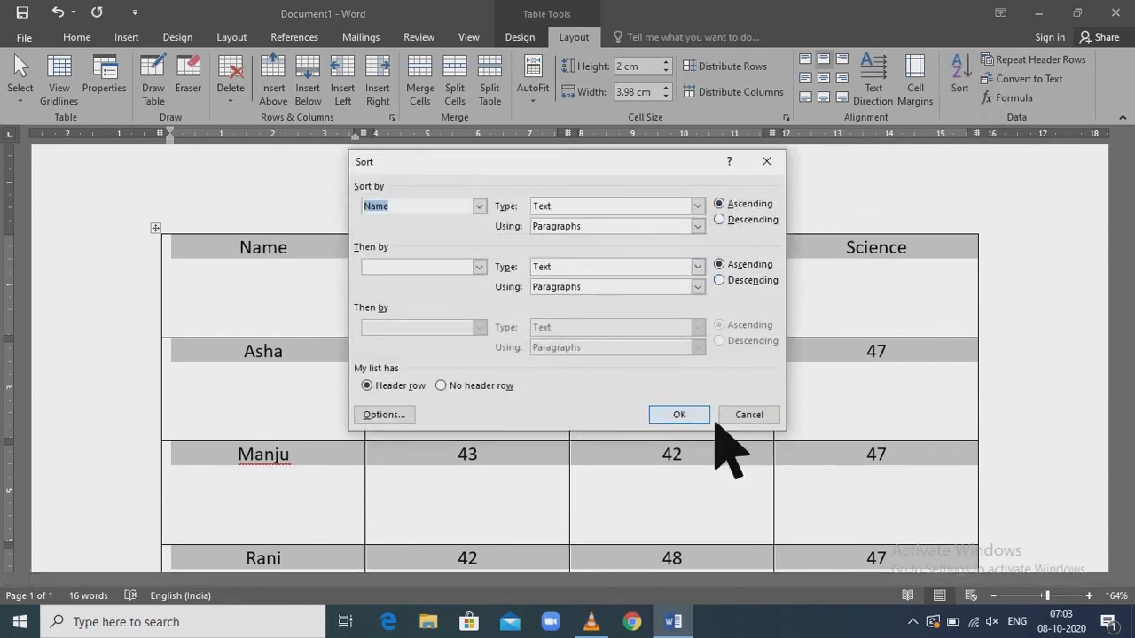
click(688, 415)
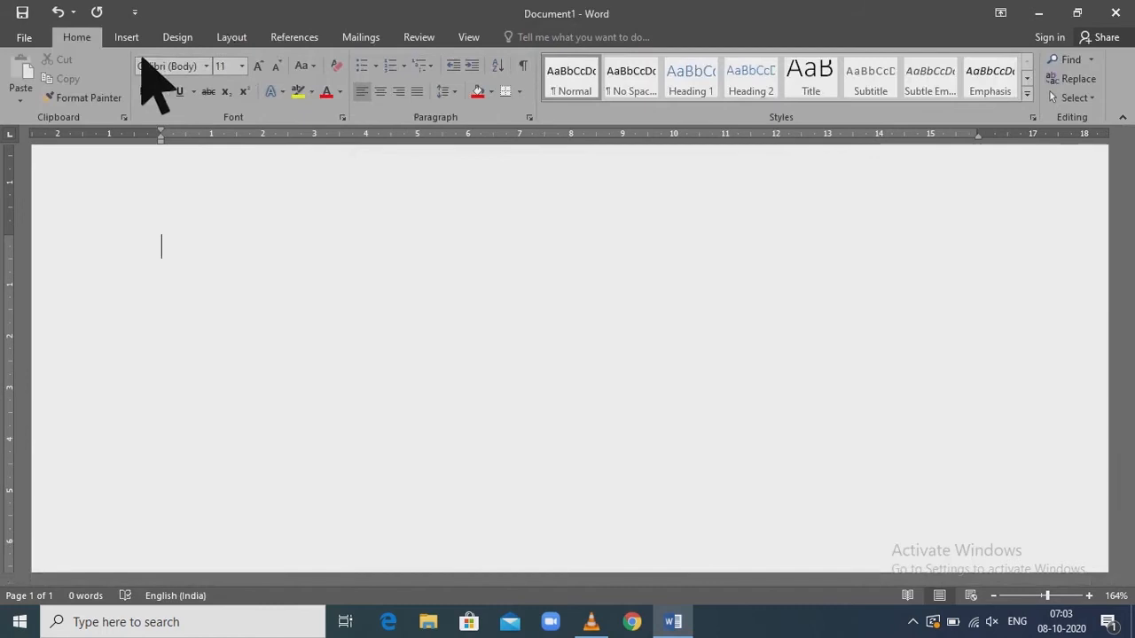
Draw a table frame about 3.8 cm high on the blank page and divide it into three columns with two vertical lines
click(127, 37)
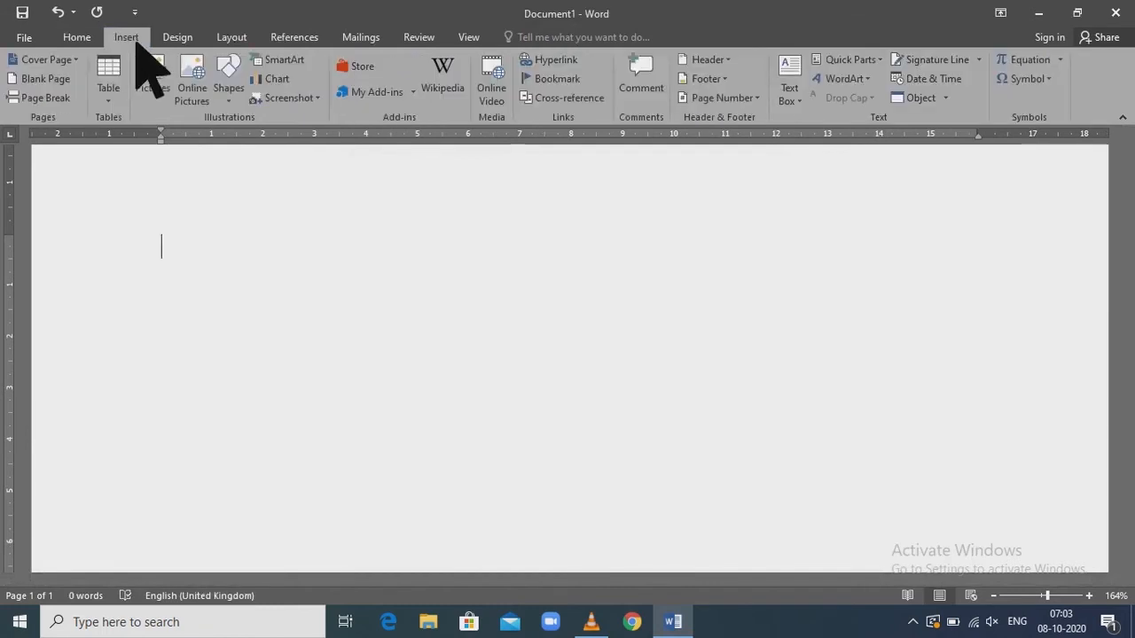
click(120, 103)
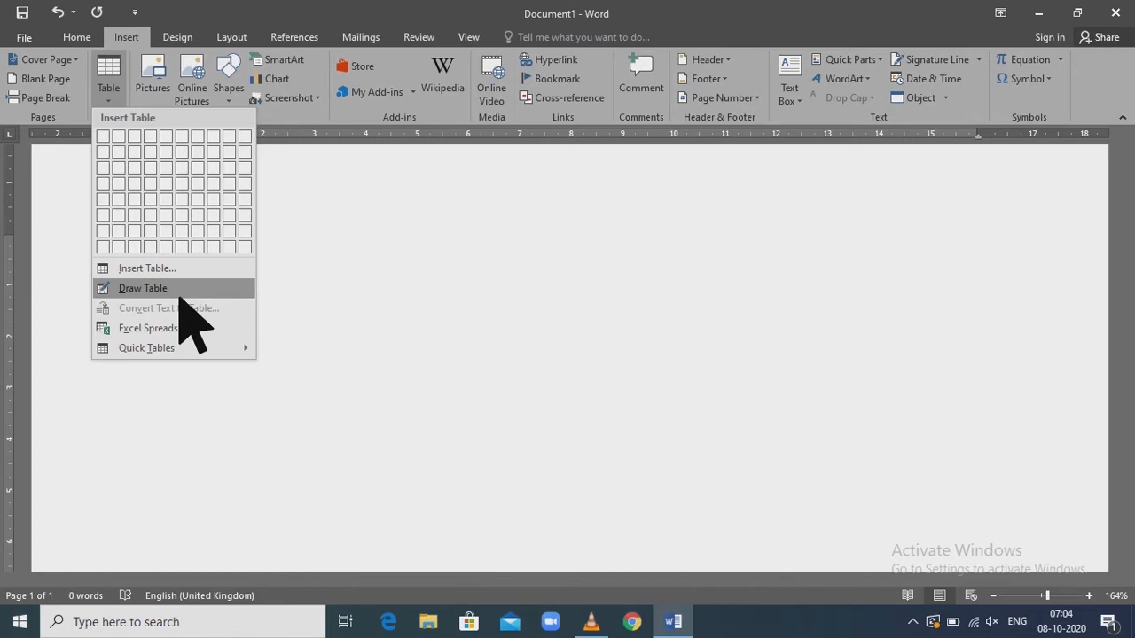
click(180, 291)
mouse_move(200, 264)
mouse_down()
mouse_move(527, 422)
mouse_move(1013, 445)
mouse_up()
drag(288, 244, 281, 435)
drag(682, 246, 683, 410)
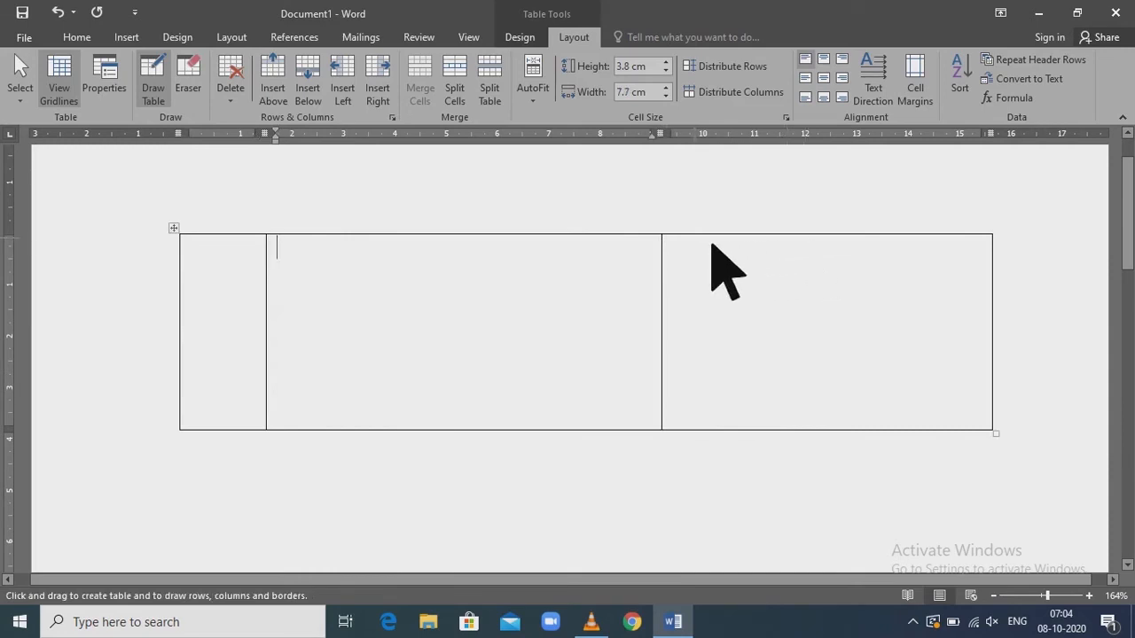
Divide the drawn table with two more vertical lines and a header row about 0.7 cm high, headed Date, Particulars, L, Debit and credit
drag(712, 244, 718, 406)
mouse_move(867, 245)
mouse_down()
mouse_move(866, 389)
mouse_move(816, 398)
mouse_up()
mouse_move(201, 299)
mouse_down()
mouse_move(994, 290)
mouse_move(954, 289)
mouse_up()
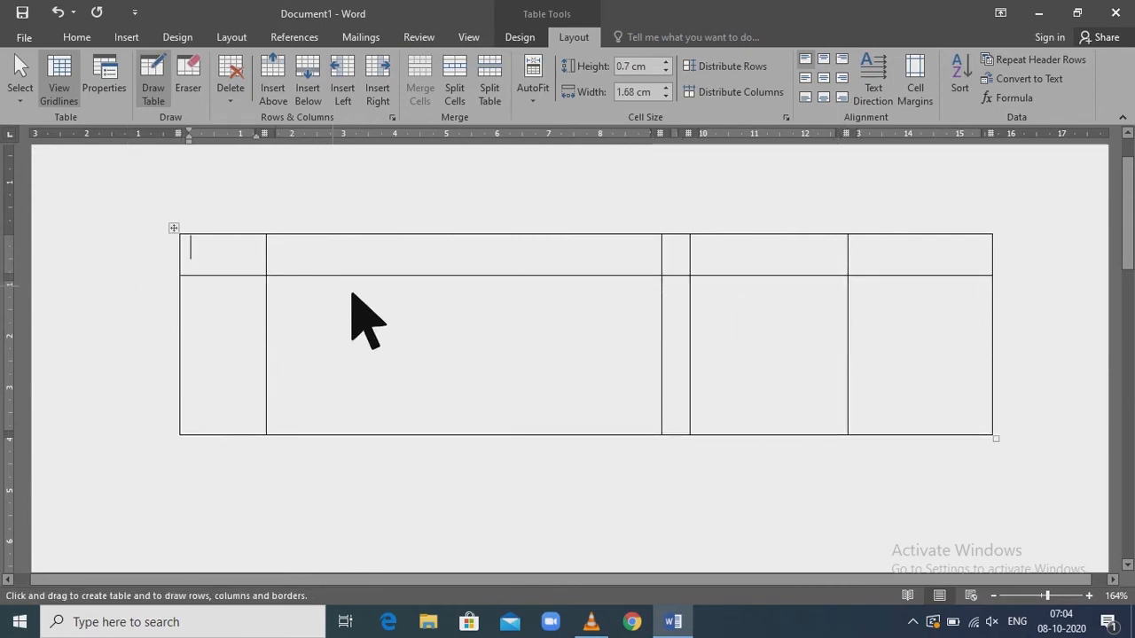
text(date)
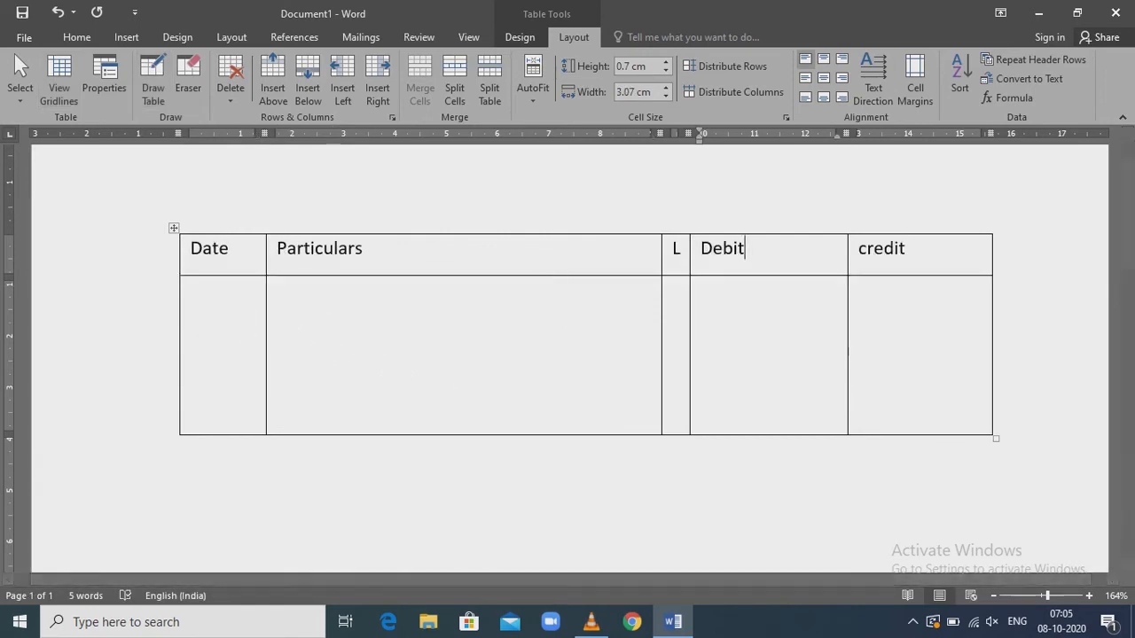
Paint the full border line beneath the header row with a ½ pt triple-line style
click(530, 37)
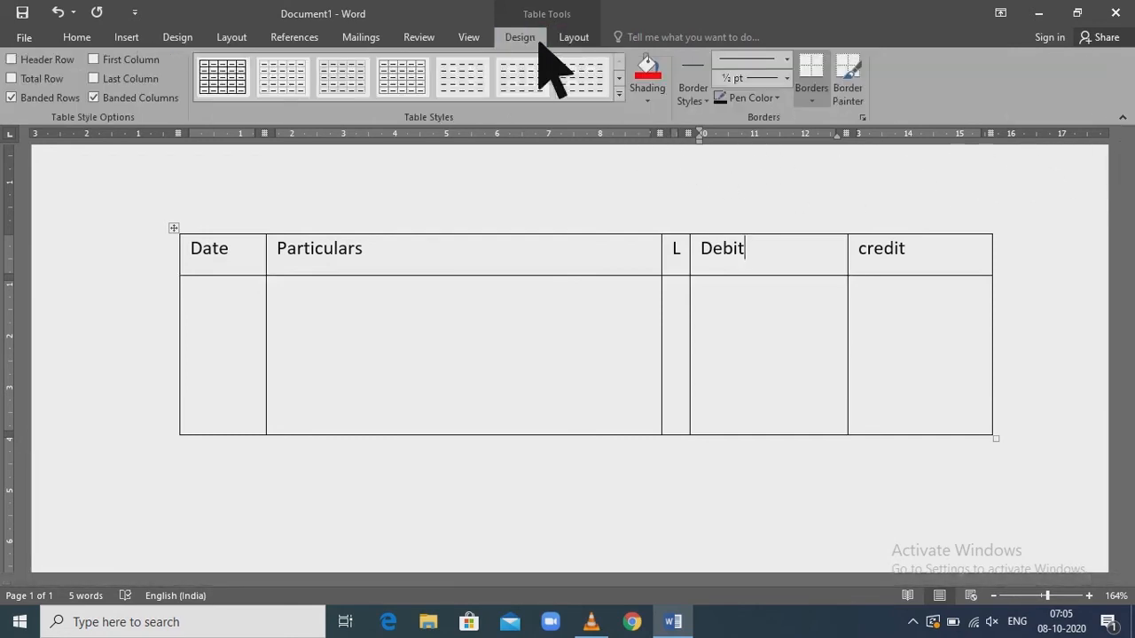
click(787, 59)
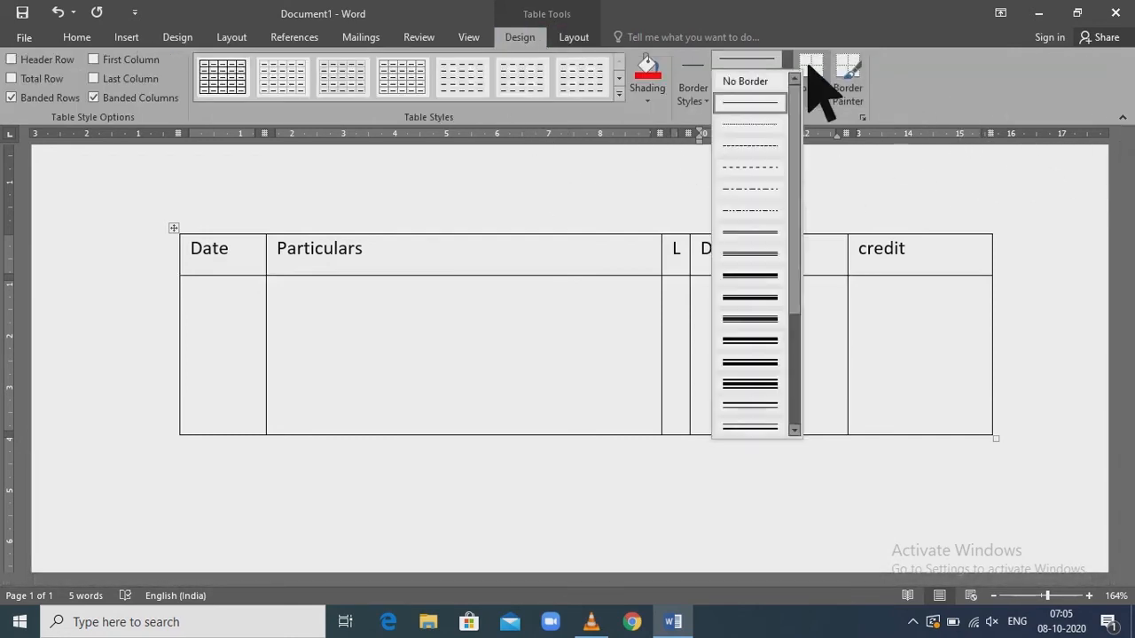
click(781, 264)
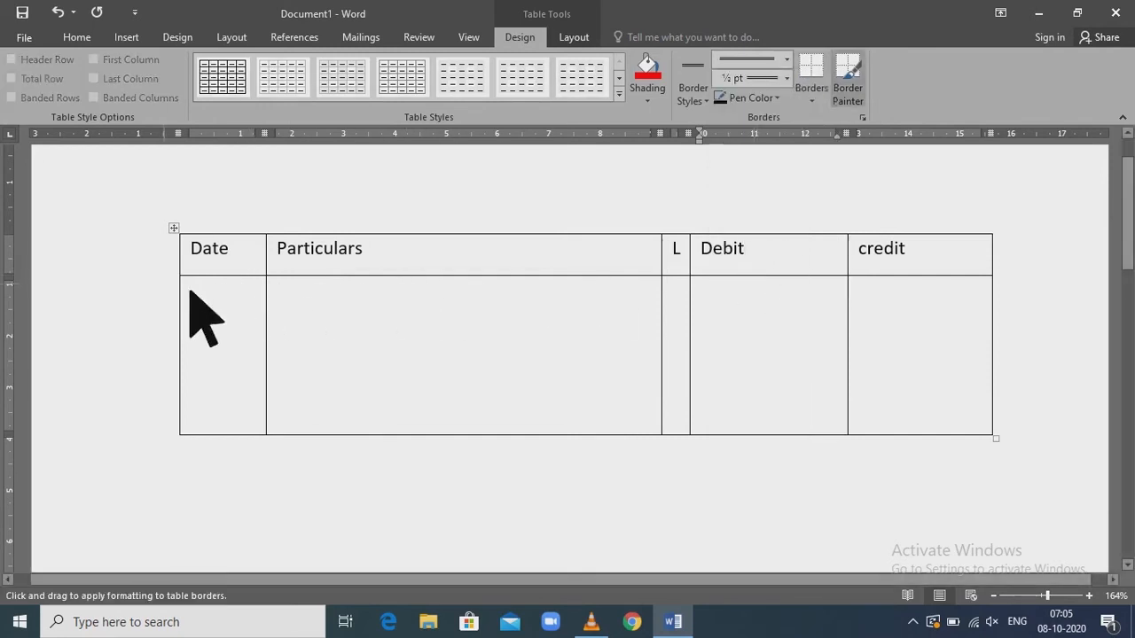
drag(196, 281, 1012, 262)
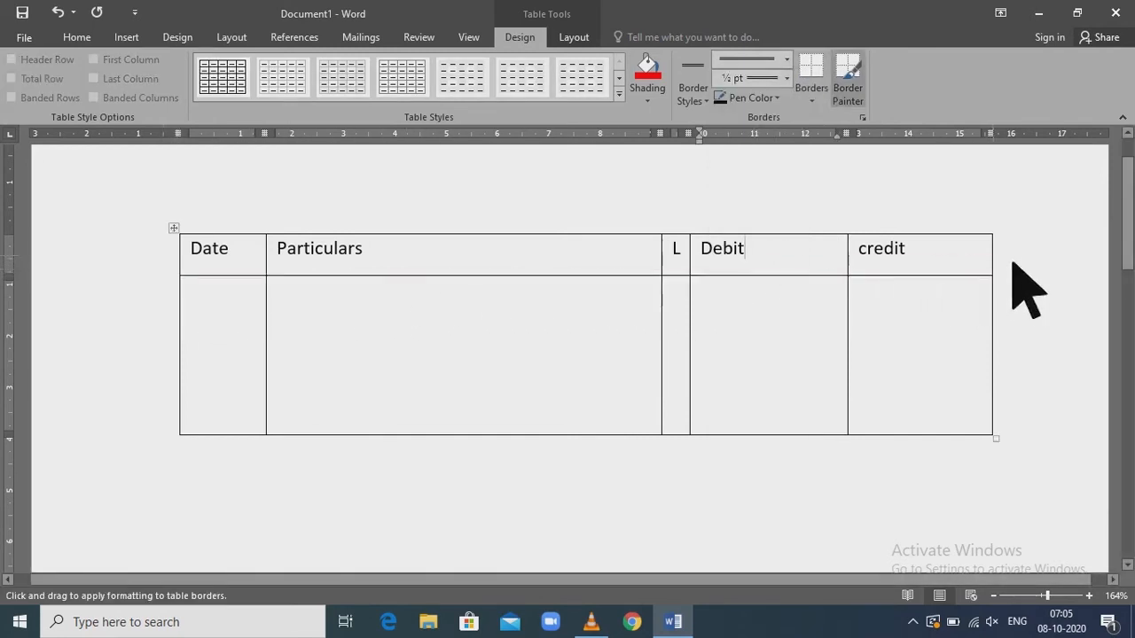
click(811, 62)
drag(710, 284, 659, 283)
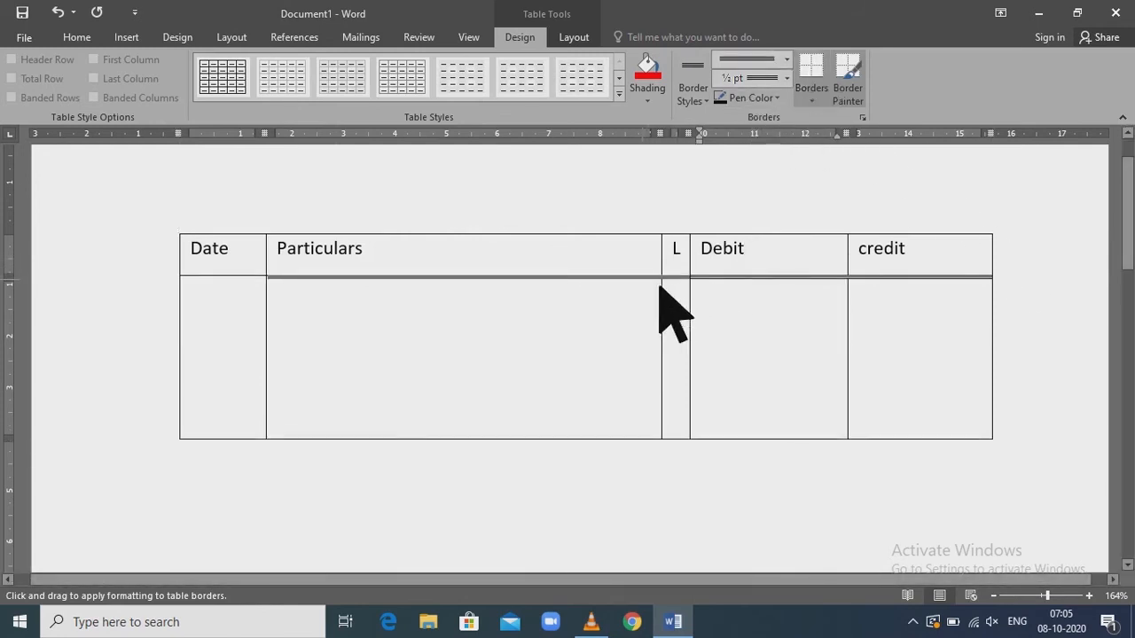
drag(294, 284, 196, 282)
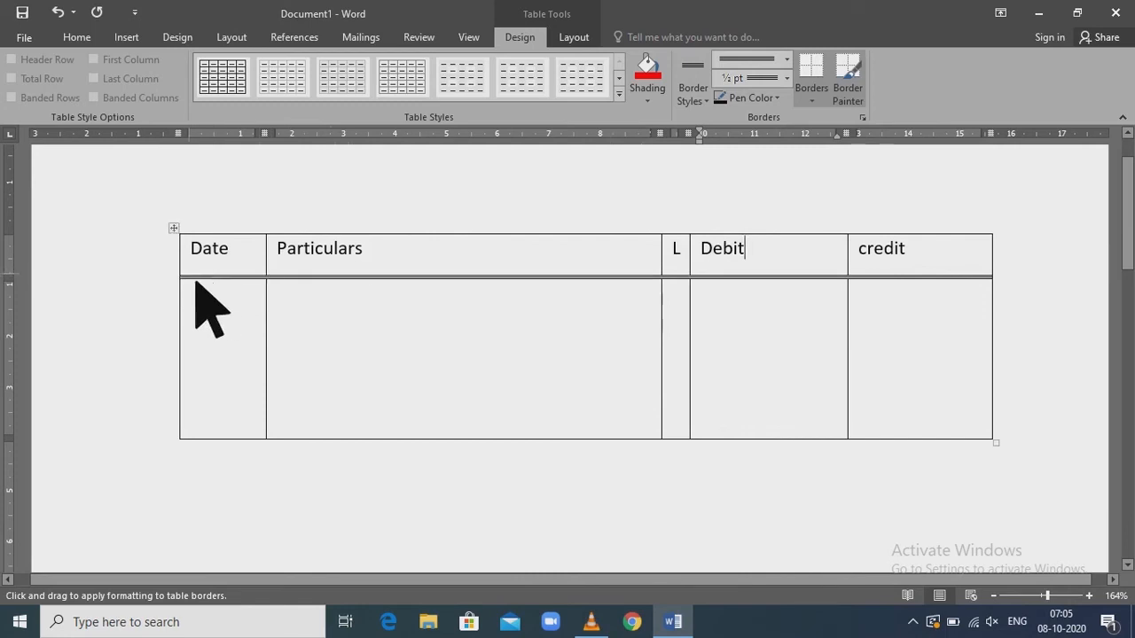
Set the border pen colour to red and paint the vertical borders on both sides of the Particulars column
click(778, 99)
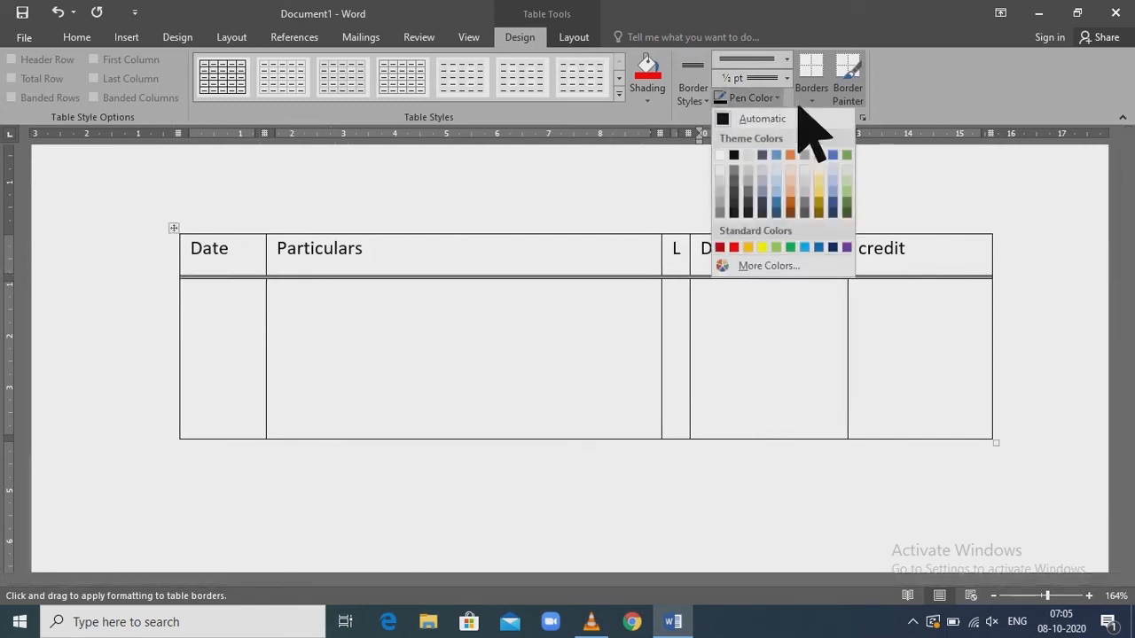
click(734, 247)
drag(285, 243, 279, 439)
drag(678, 241, 671, 340)
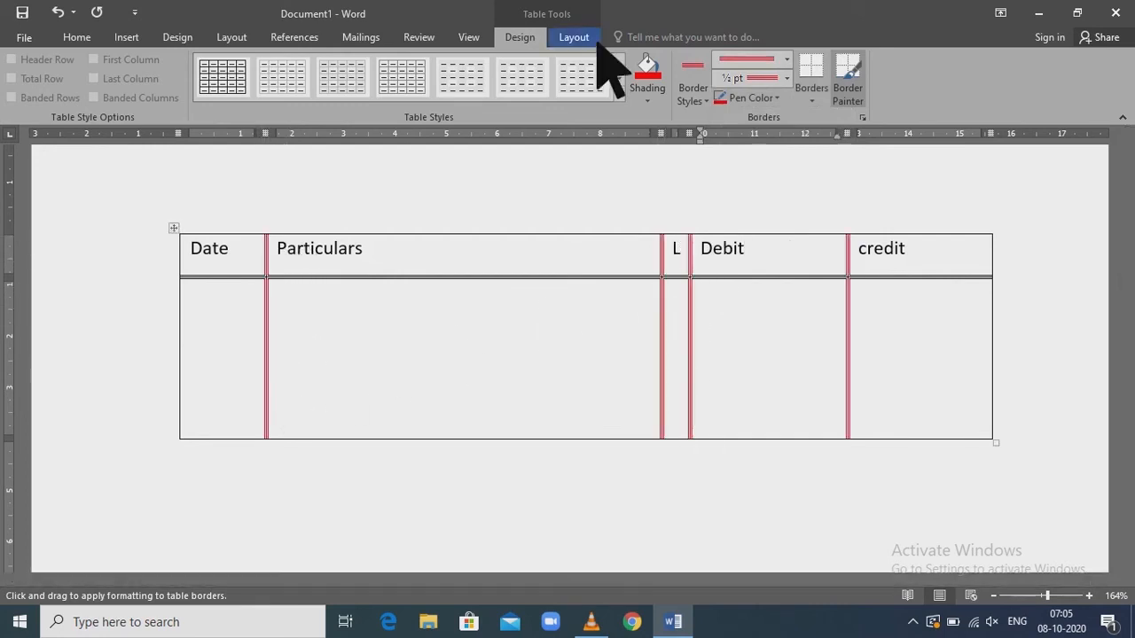
Erase the entire drawn table with the table Eraser
click(593, 40)
click(190, 82)
mouse_move(157, 211)
mouse_down()
mouse_move(861, 532)
mouse_move(1072, 527)
mouse_up()
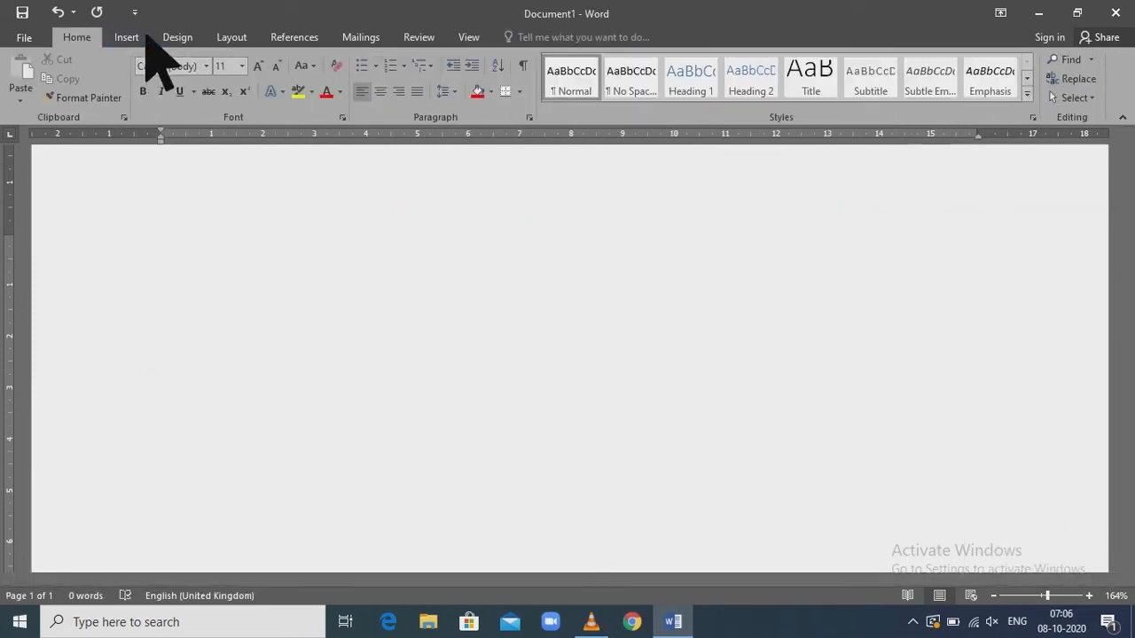
Insert an embedded Excel spreadsheet on the blank page
click(142, 42)
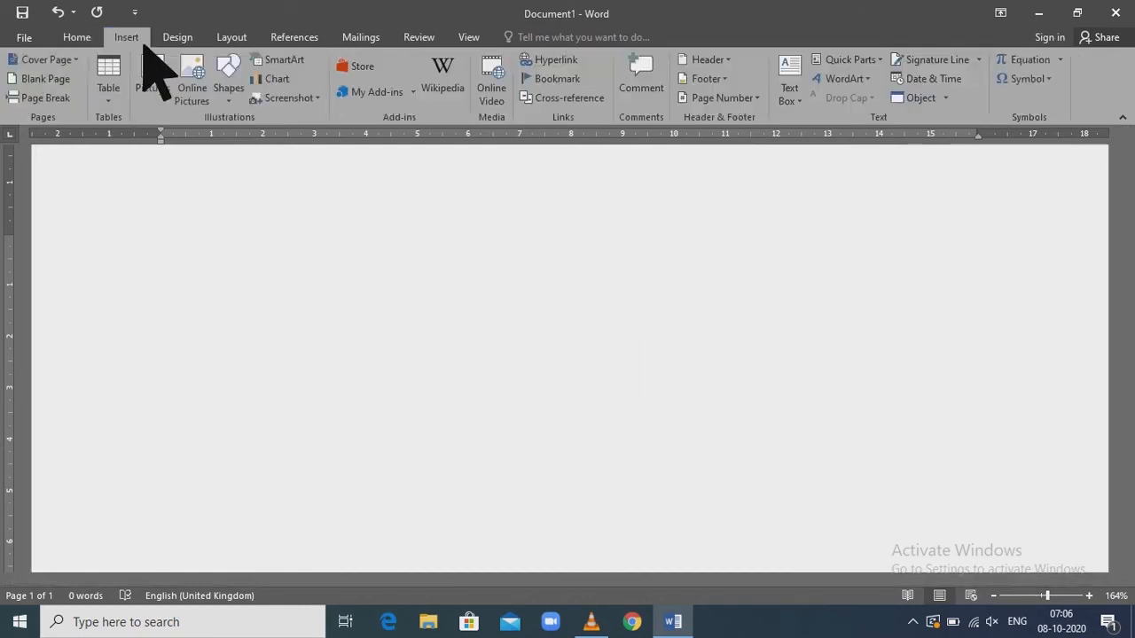
click(122, 105)
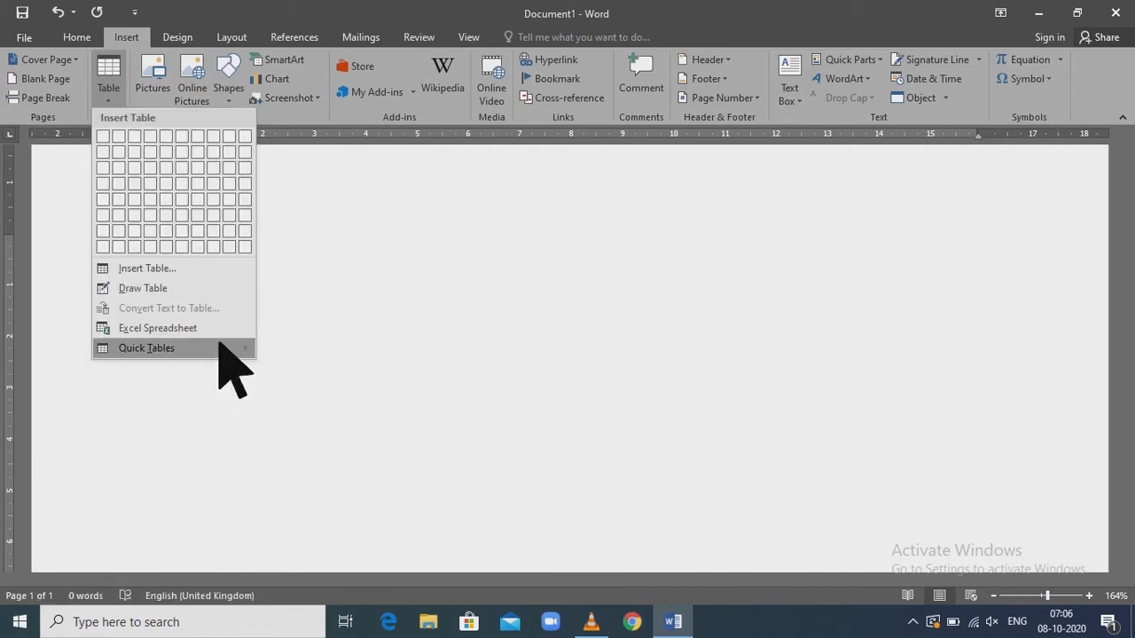
mouse_move(212, 338)
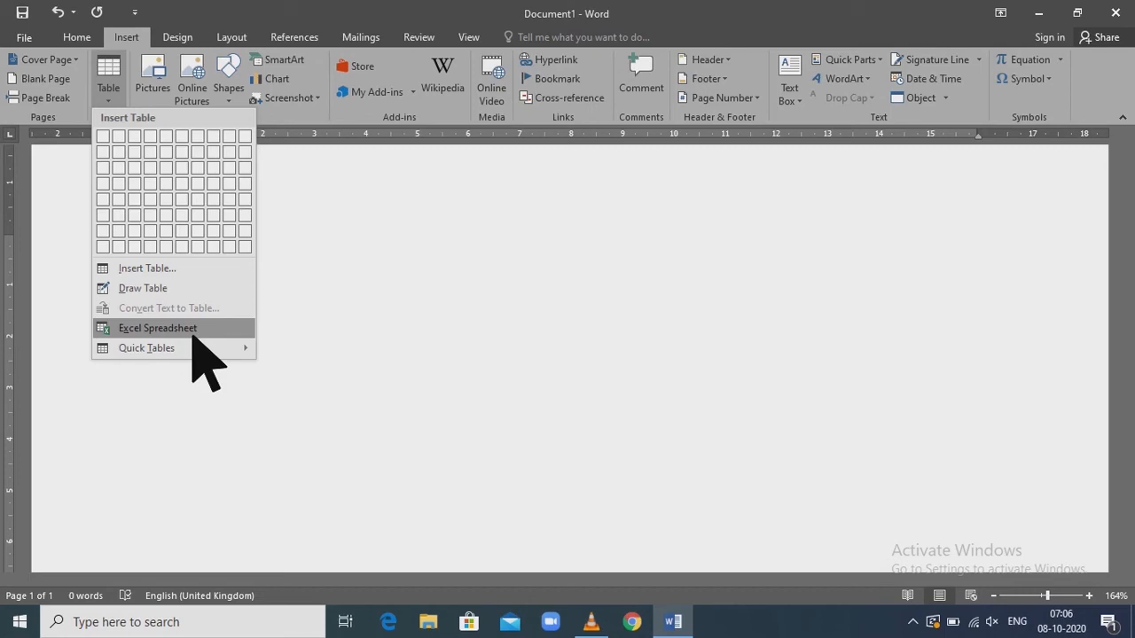
click(193, 334)
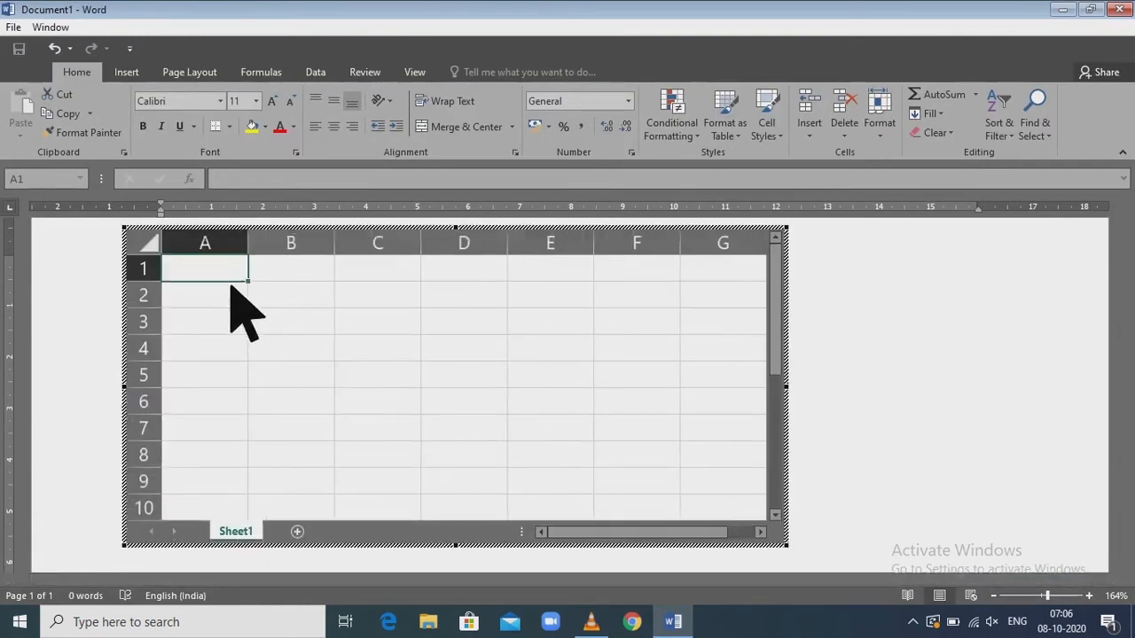
Enter the headings name, malayalm, it and total, and two student rows with marks 45 and 47, and 46 and 48
text(nam)
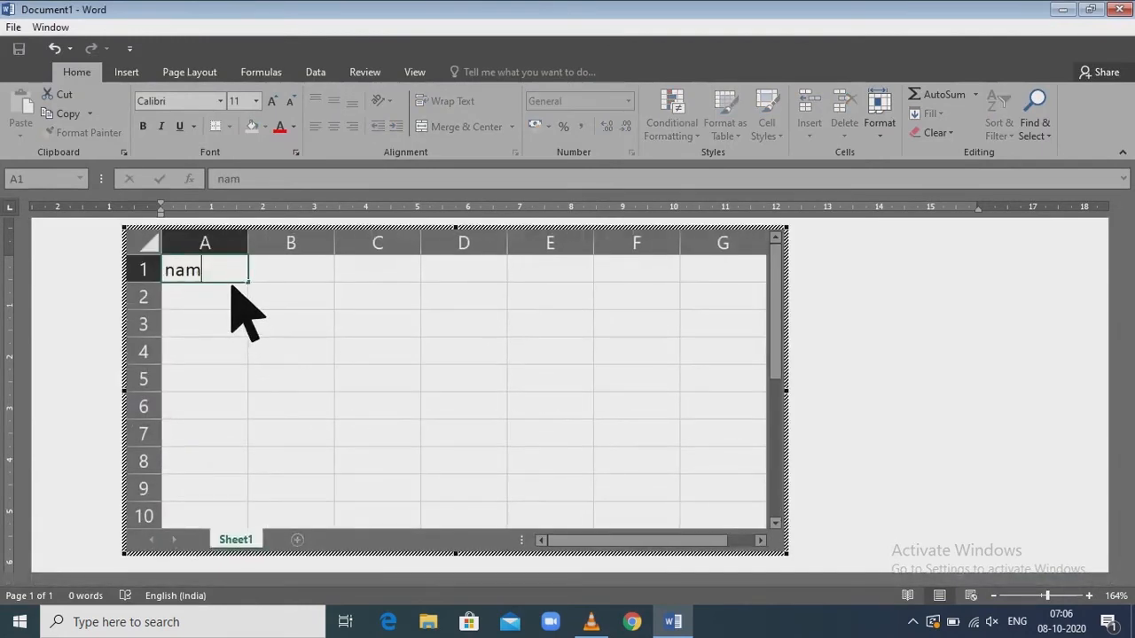
text(e)
key(Tab)
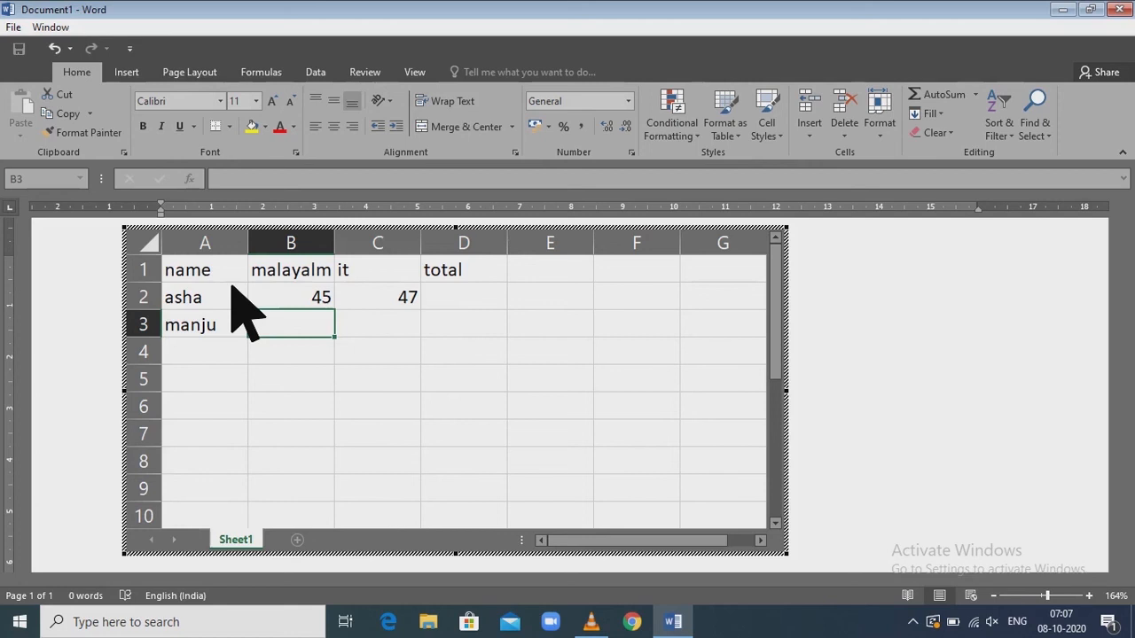
text(46)
key(Tab)
text(48)
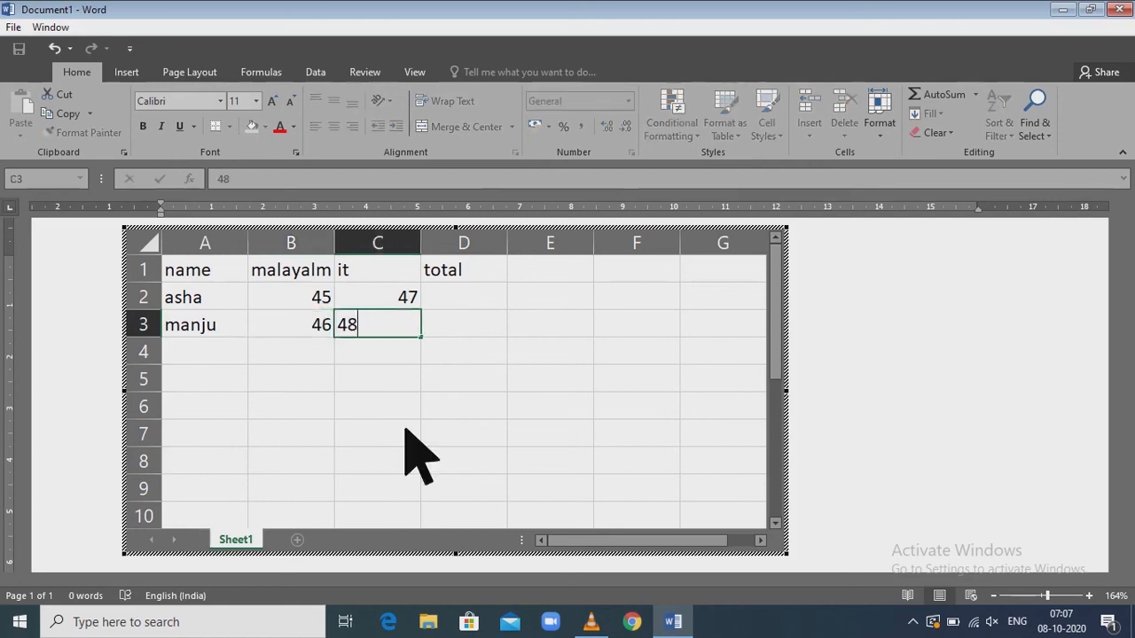
click(403, 433)
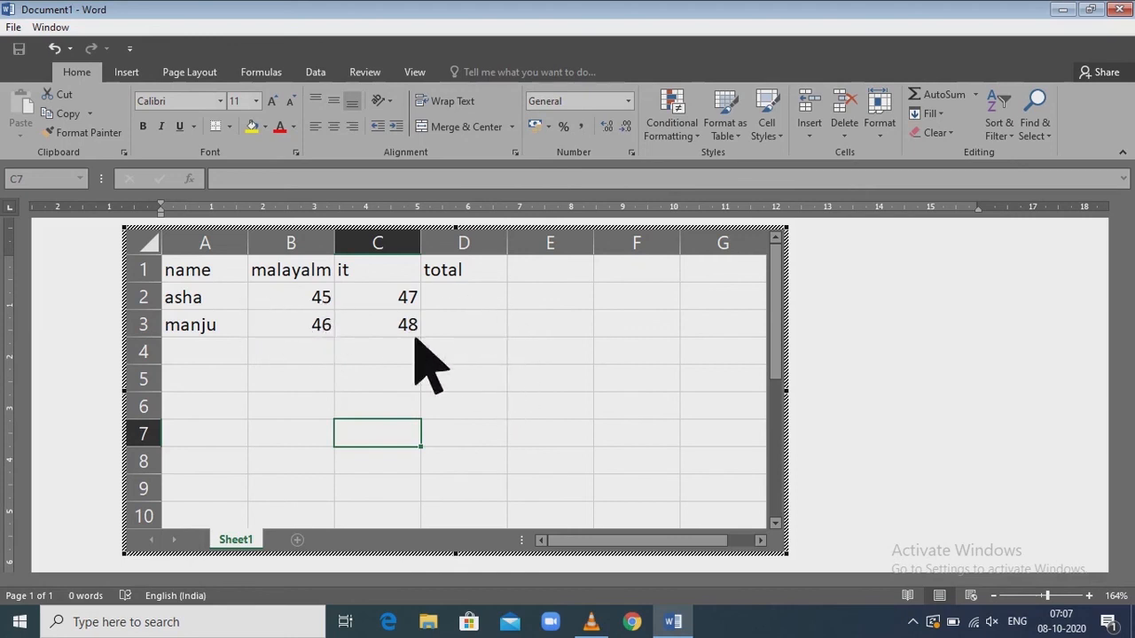
Fill the total column for both students with AutoSum over their malayalm and it marks
drag(316, 297, 471, 337)
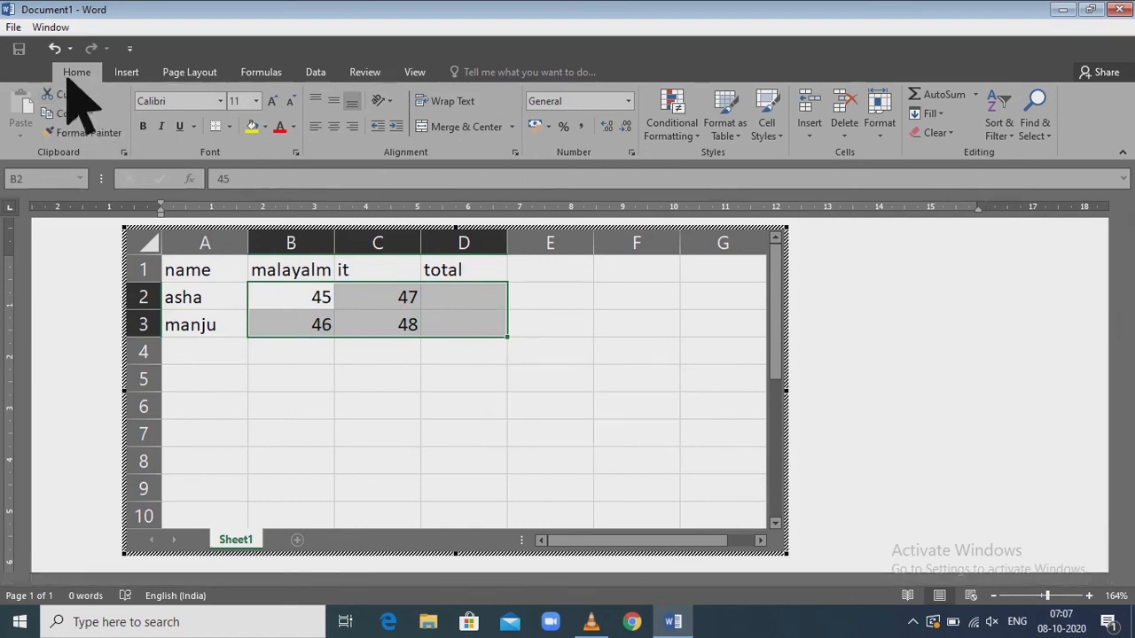
click(963, 105)
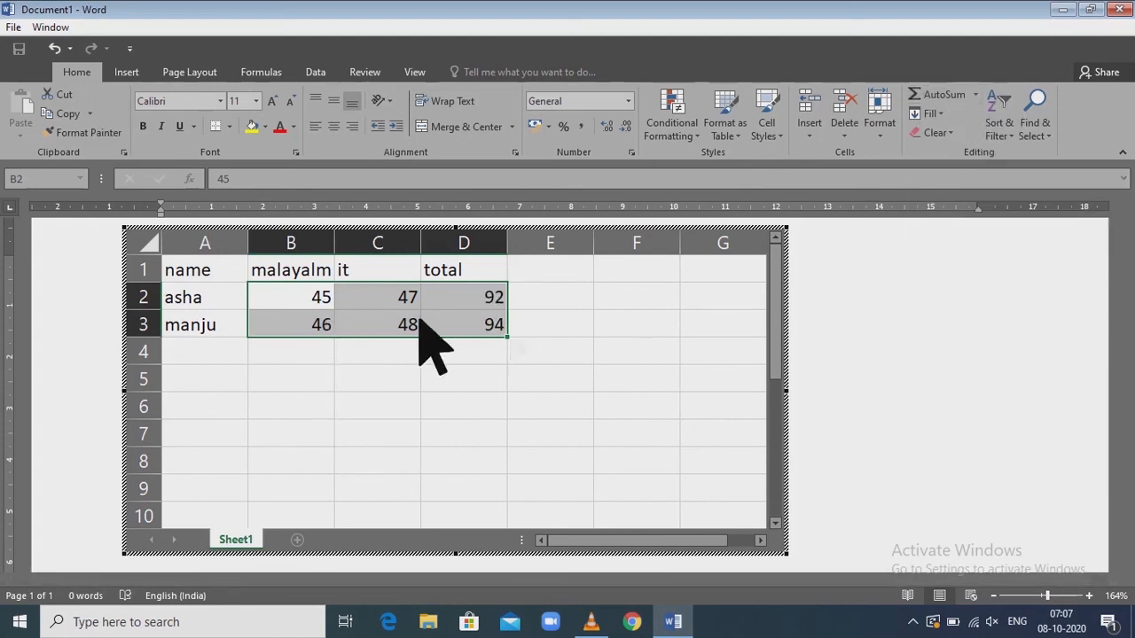
click(499, 375)
Replace the totals column with one headed average, calculate both students' averages in D2:D3, and return to the document
drag(481, 271, 489, 327)
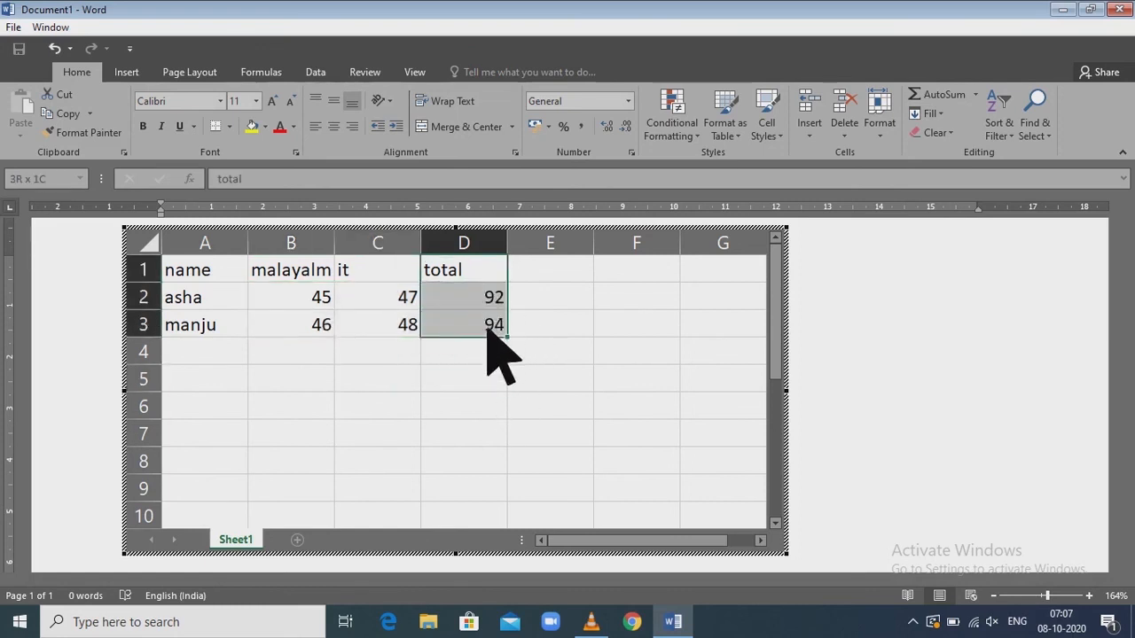
text(average)
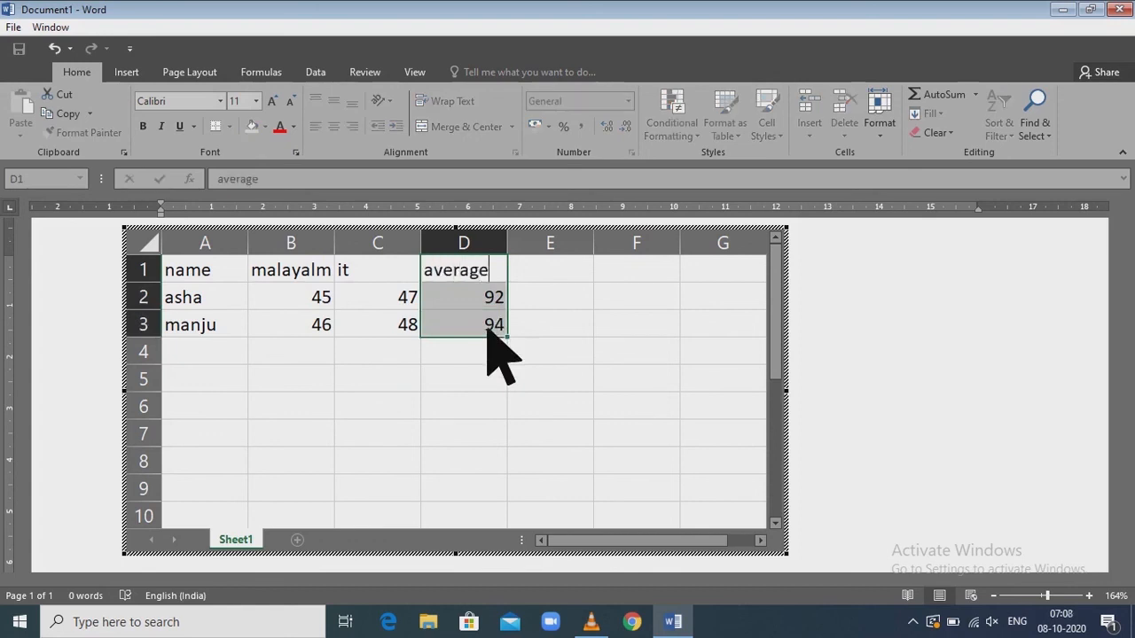
click(468, 406)
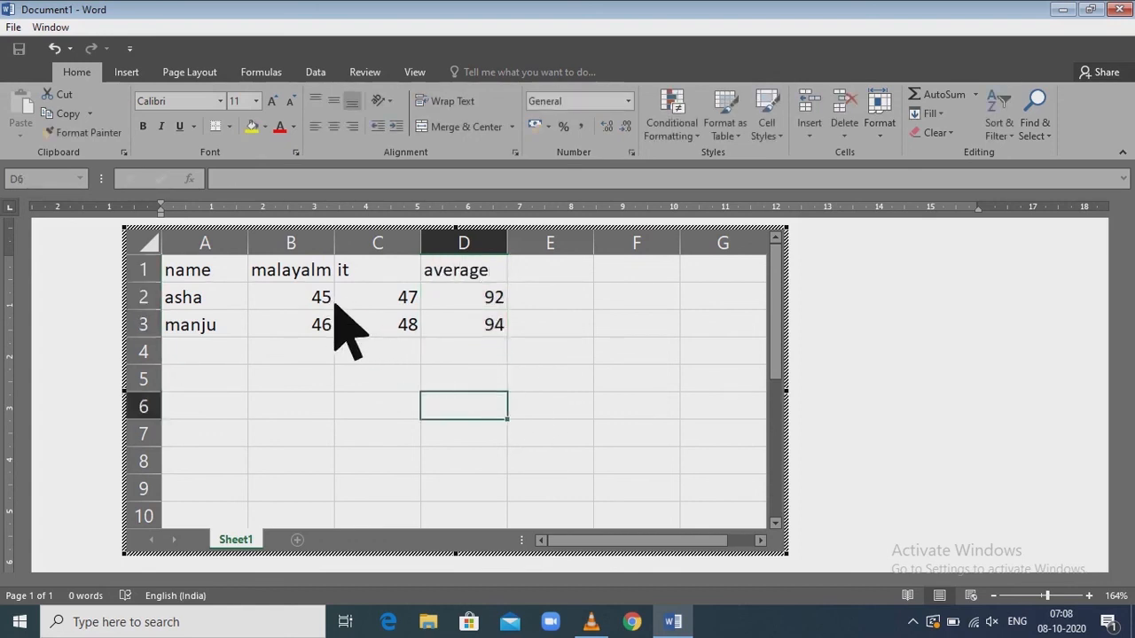
drag(330, 306, 504, 325)
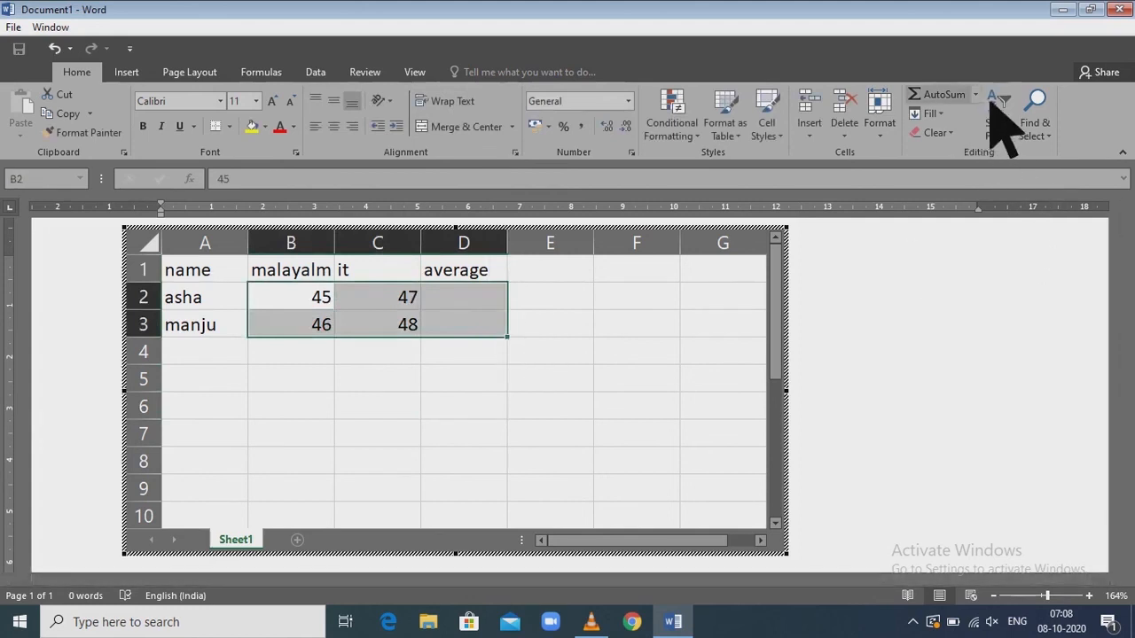
click(977, 95)
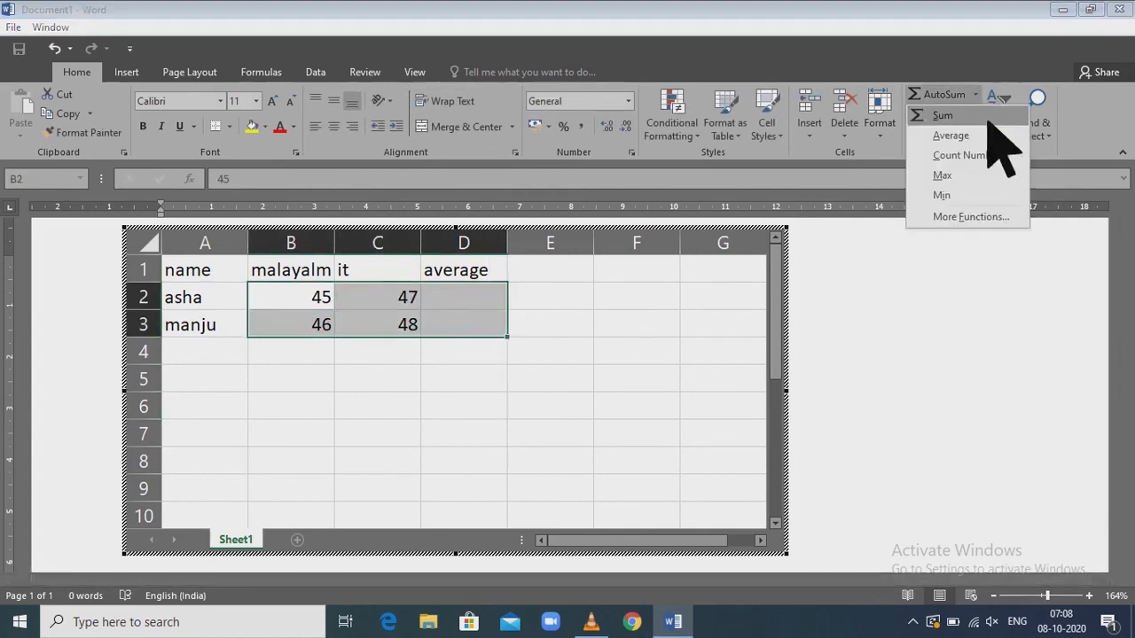
click(979, 140)
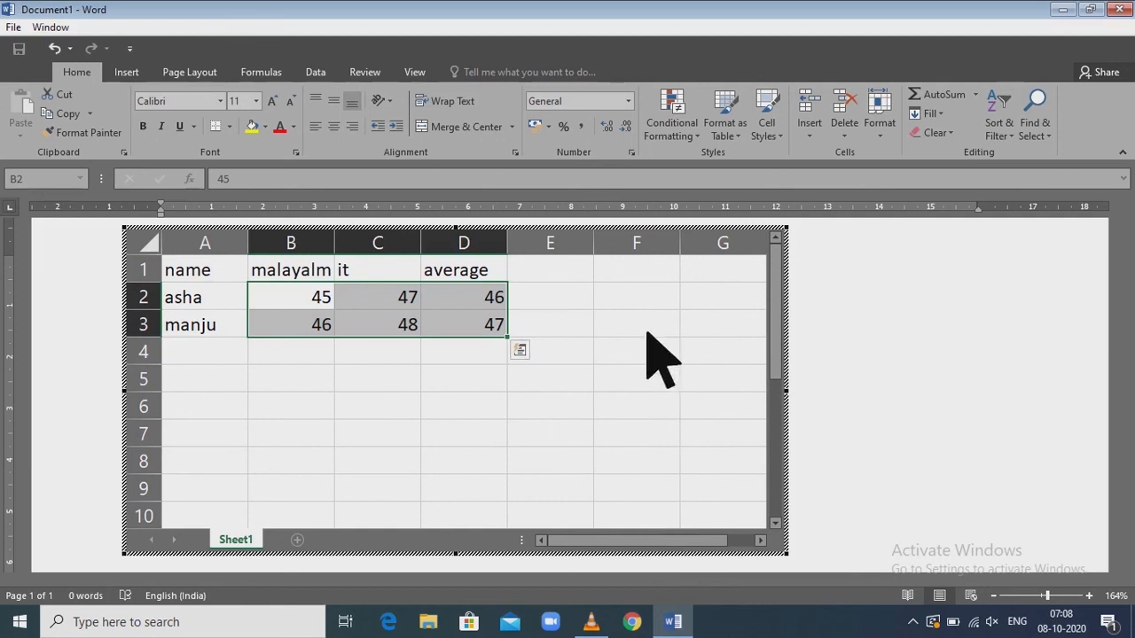
click(975, 354)
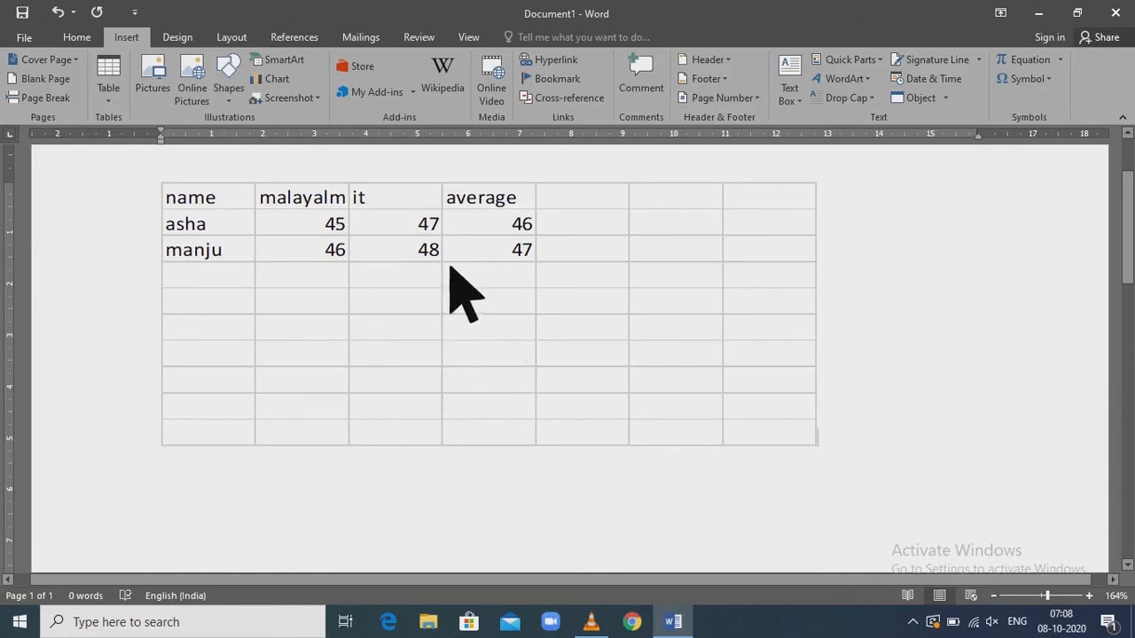
Reopen the embedded spreadsheet, set the first student's it mark to 50, and return to the document
double_click(480, 257)
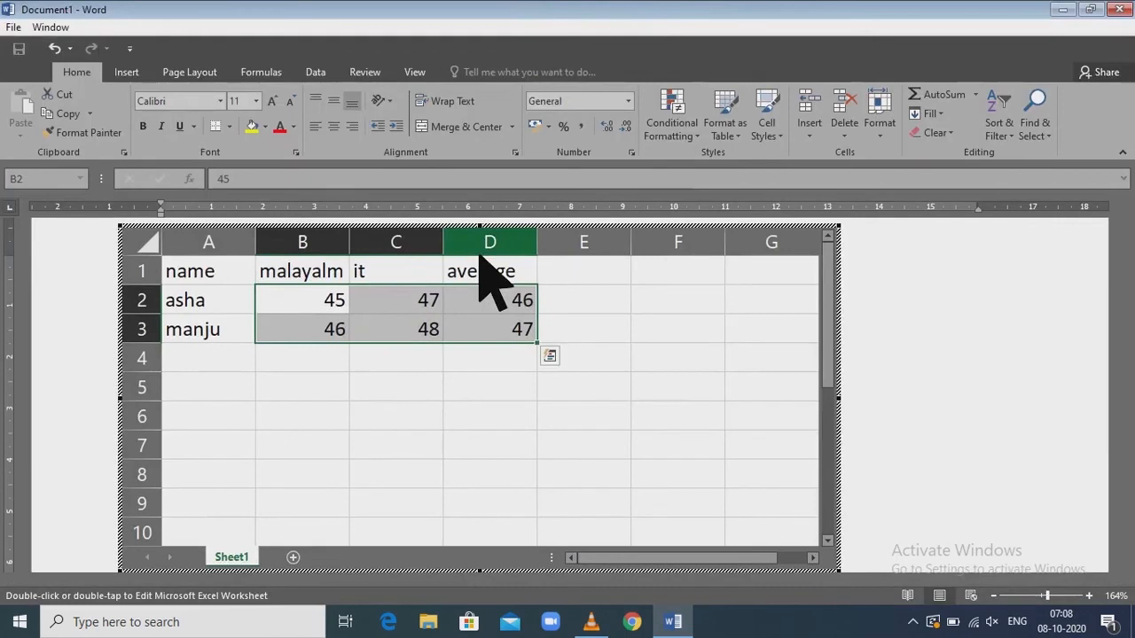
click(441, 309)
text(50)
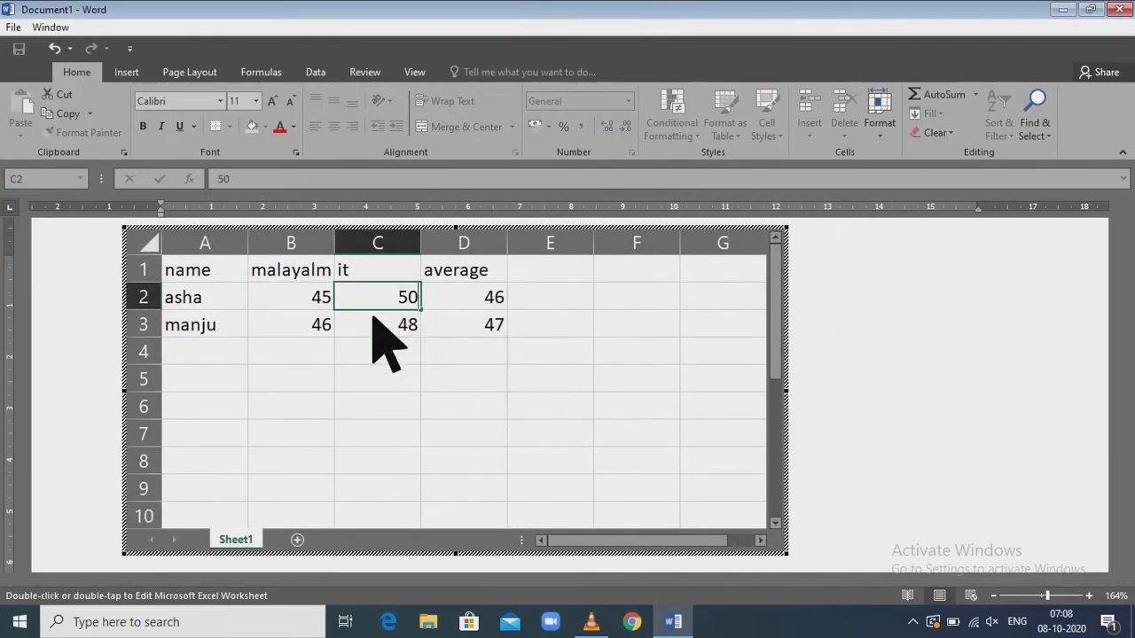
click(451, 408)
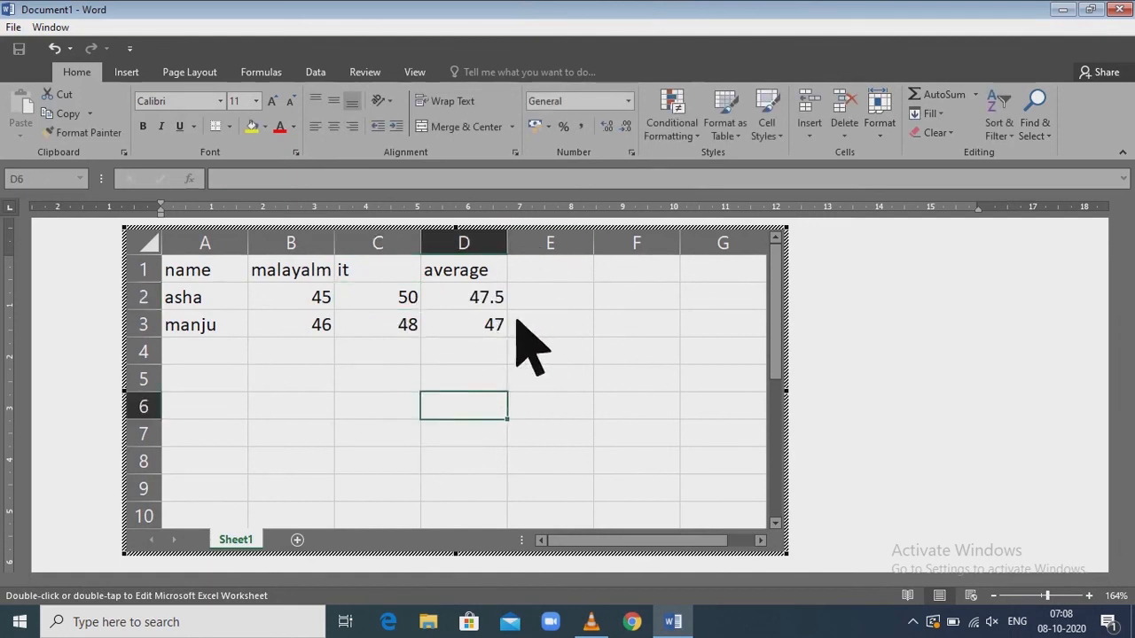
click(914, 380)
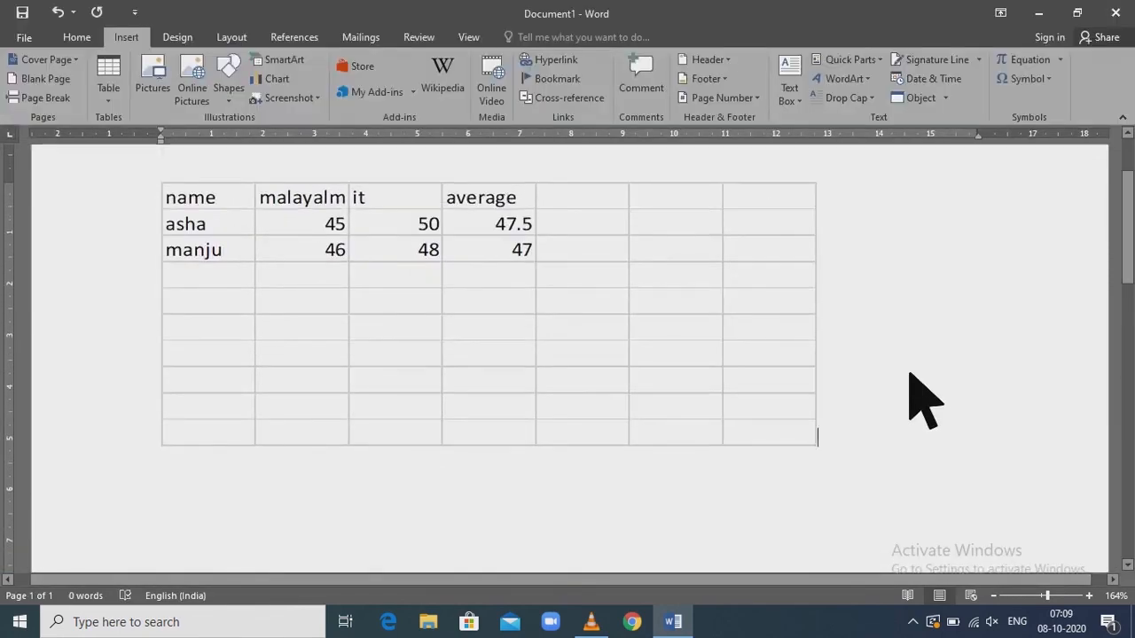